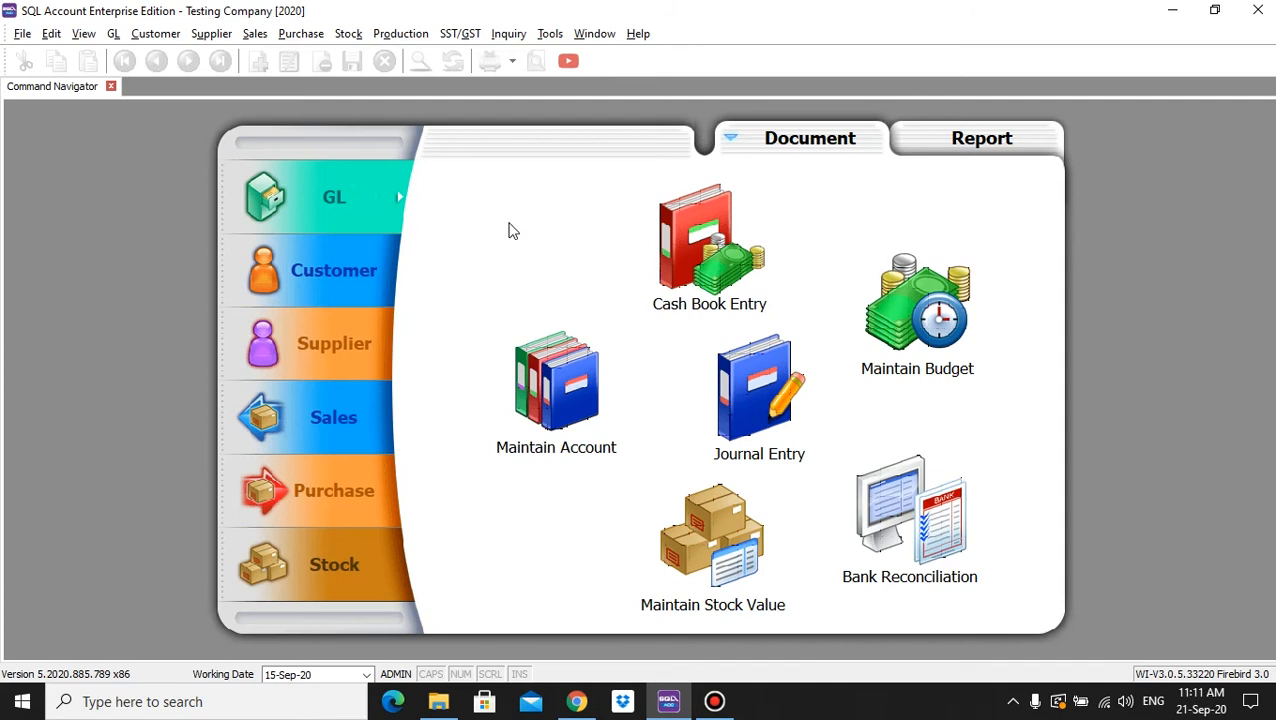
Create a new Stock Item Disassembly entry from the production functions
{"action": "left_click", "coordinate": [410, 36]}
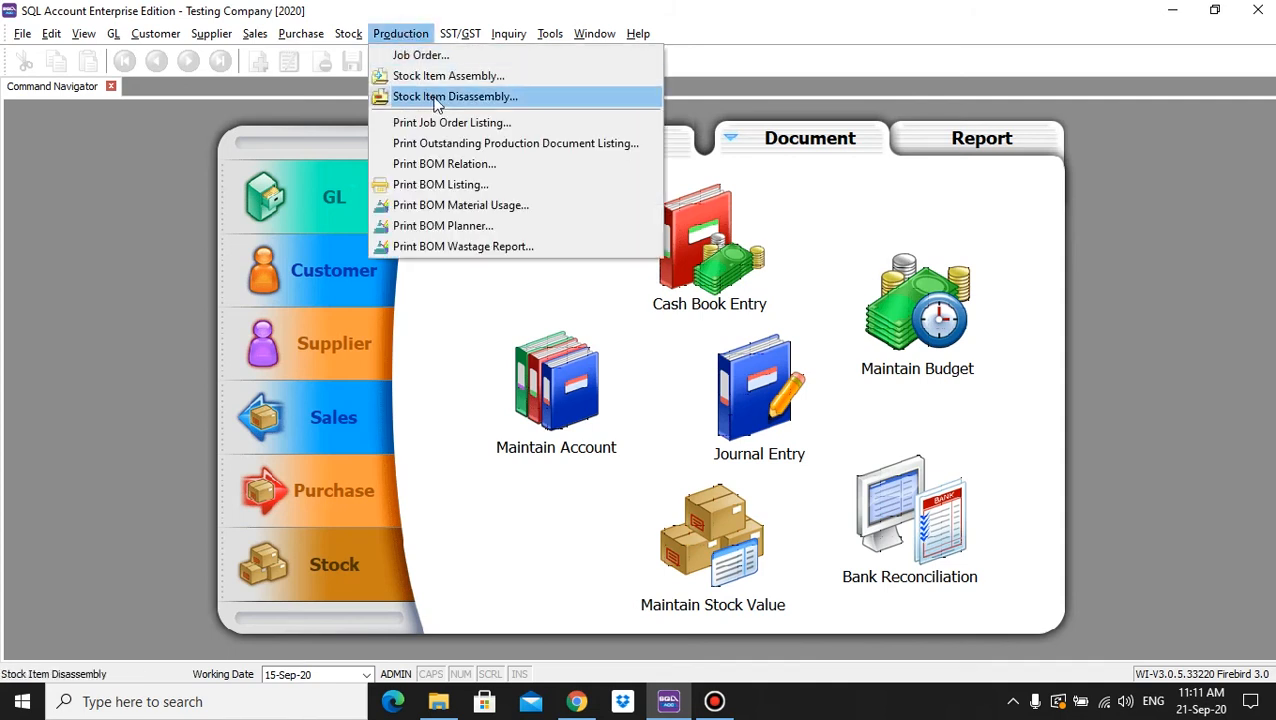
{"action": "left_click", "coordinate": [560, 97]}
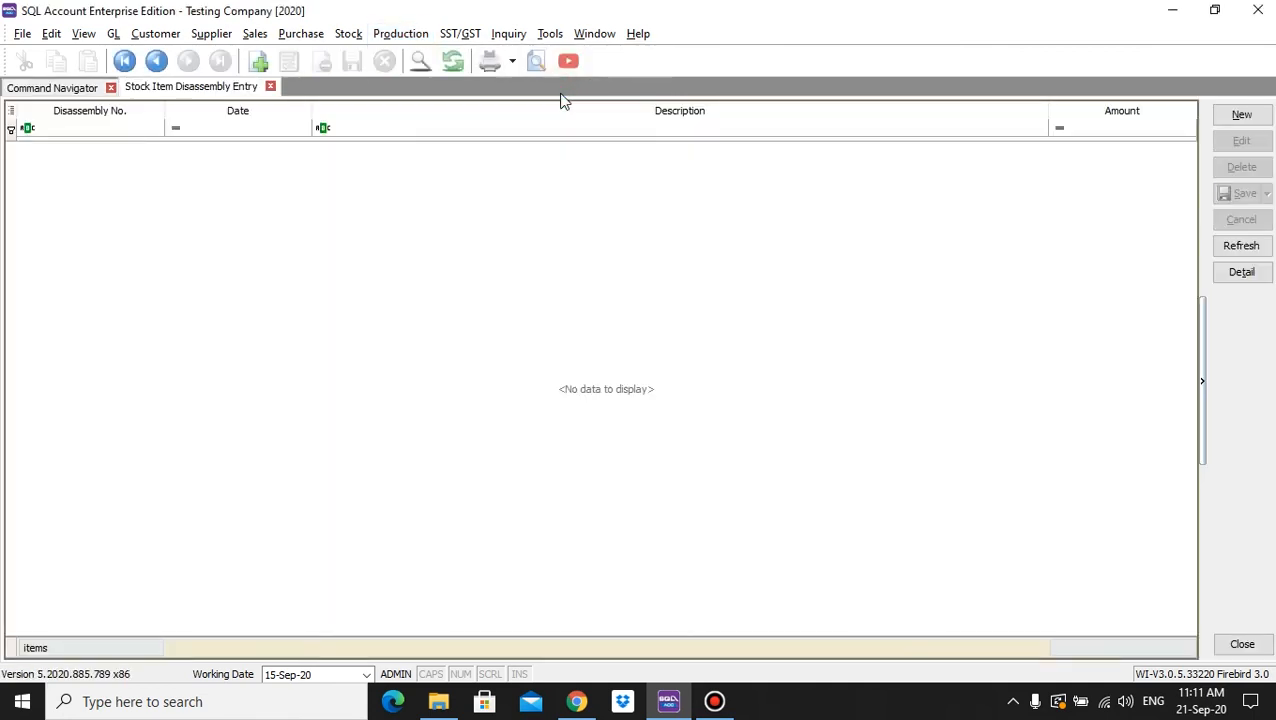
{"action": "left_click", "coordinate": [1241, 114]}
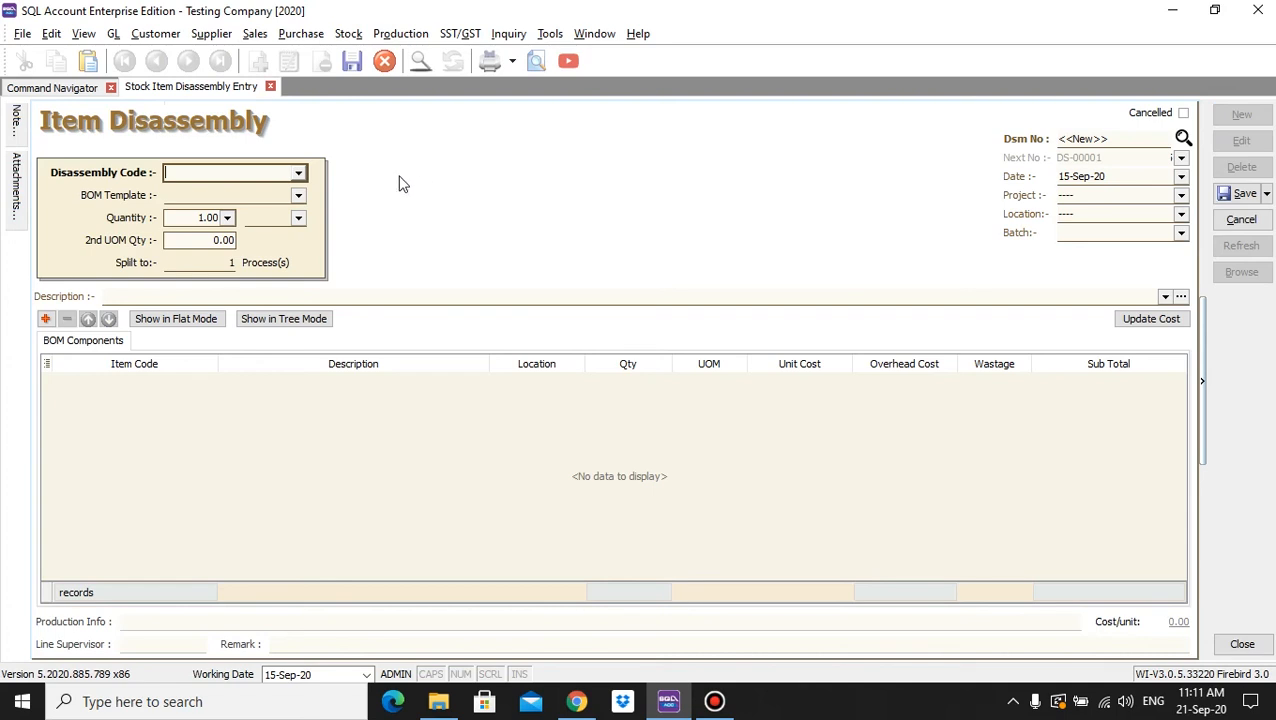
Filter the stock item list by description "noki", open the NOKIA 2020 Serise record and check its balance quantity
{"action": "left_click", "coordinate": [348, 33]}
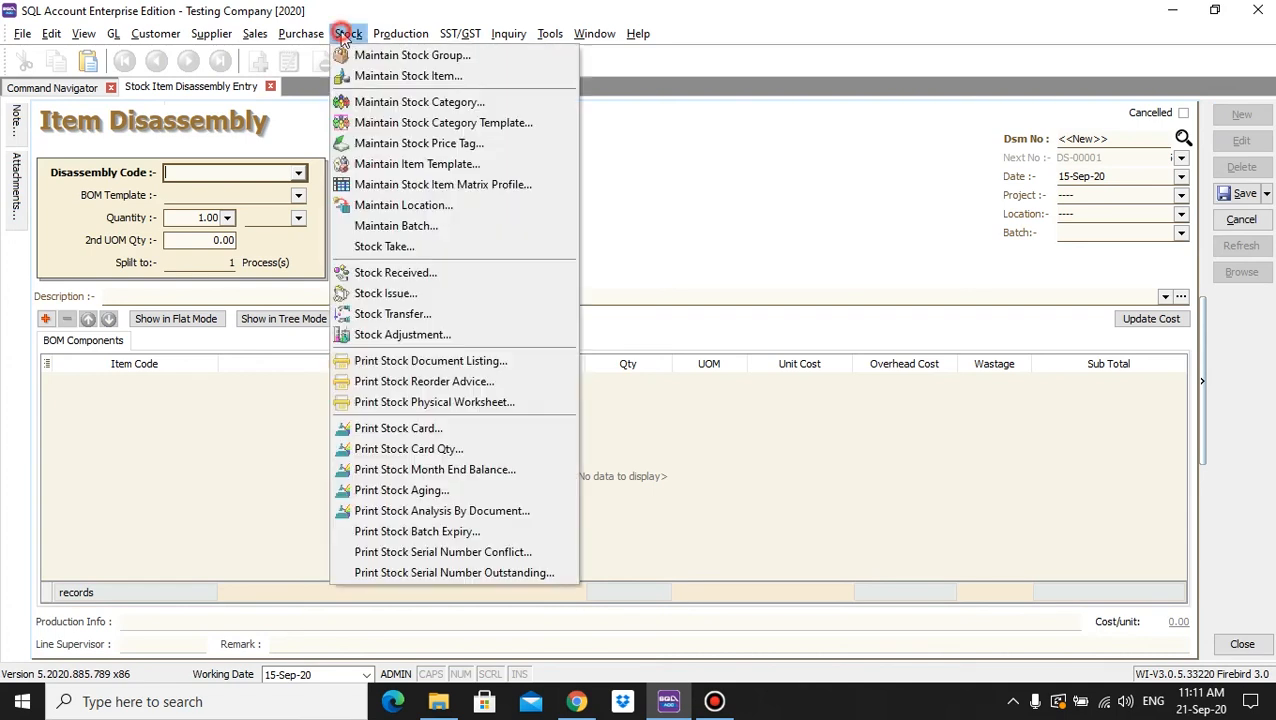
{"action": "left_click", "coordinate": [417, 78]}
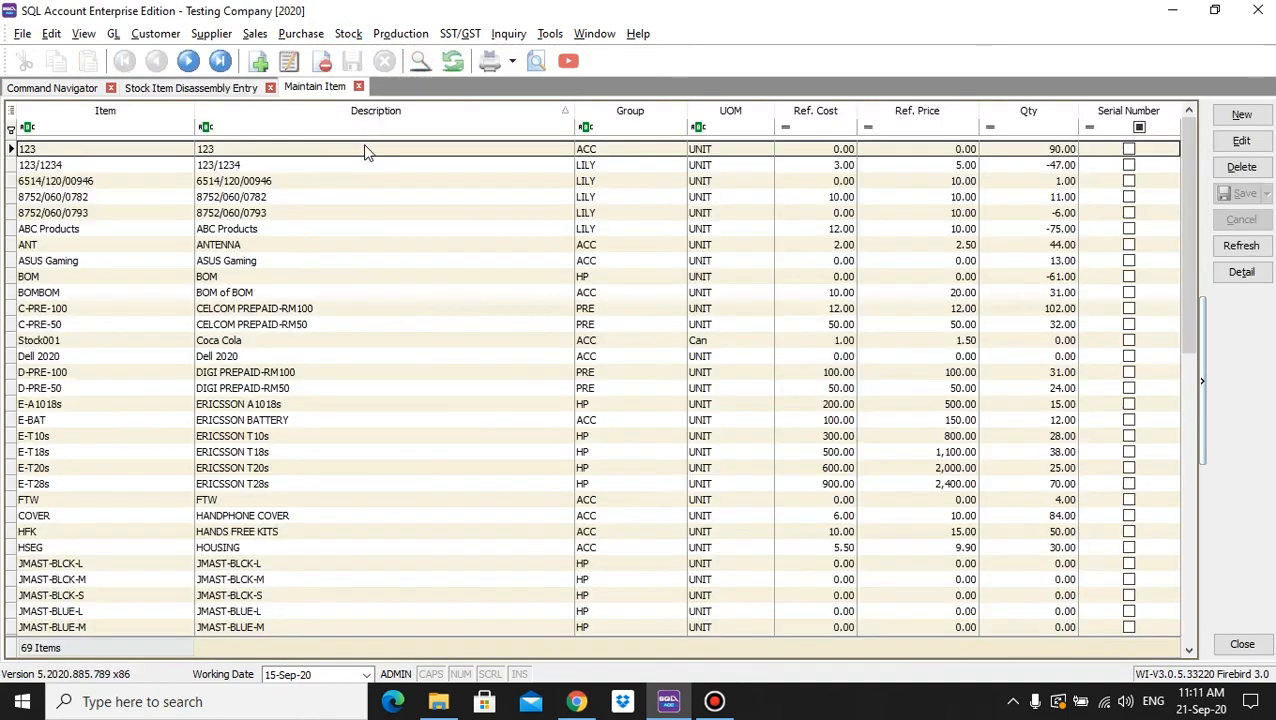
{"action": "left_click", "coordinate": [345, 126]}
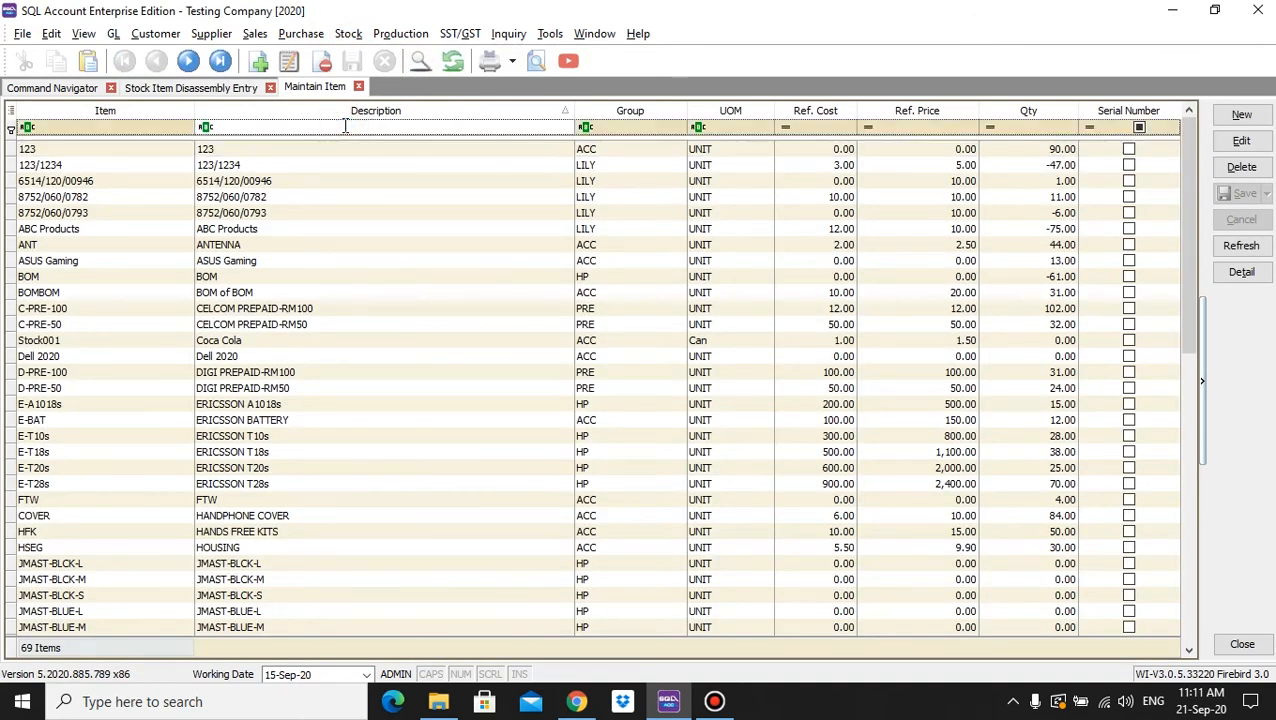
{"action": "type", "text": "noki"}
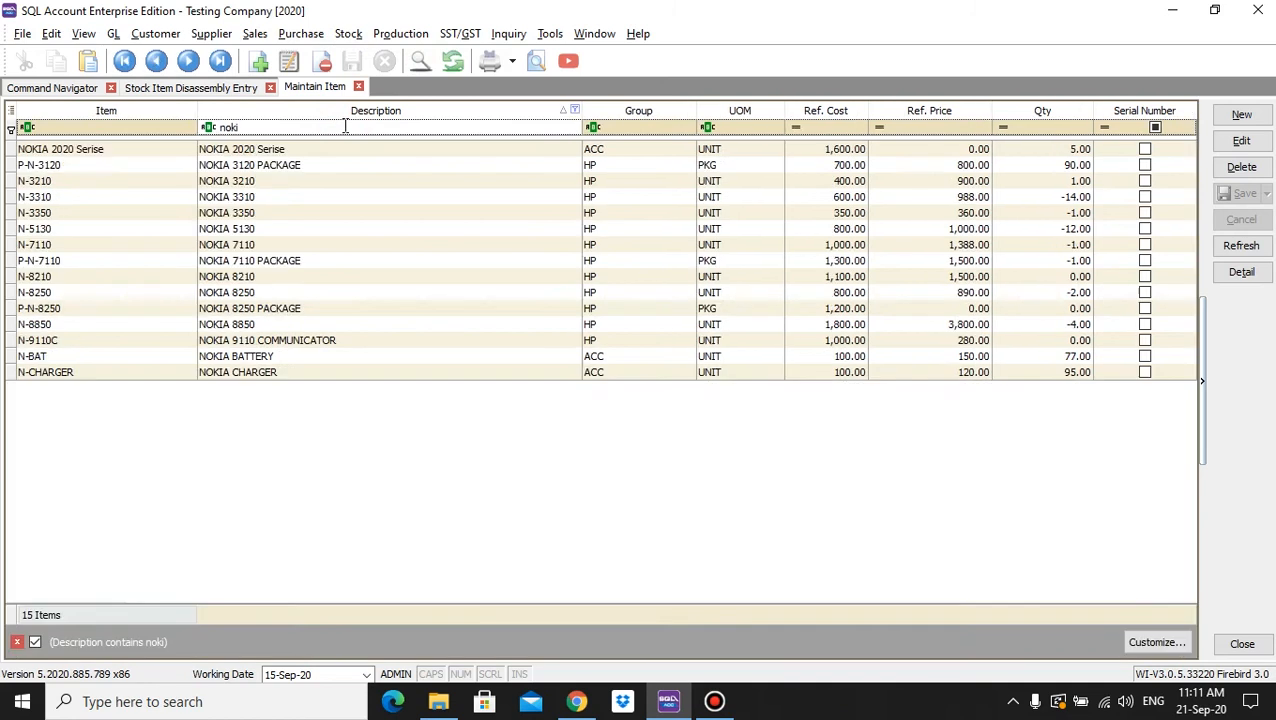
{"action": "double_click", "coordinate": [323, 148]}
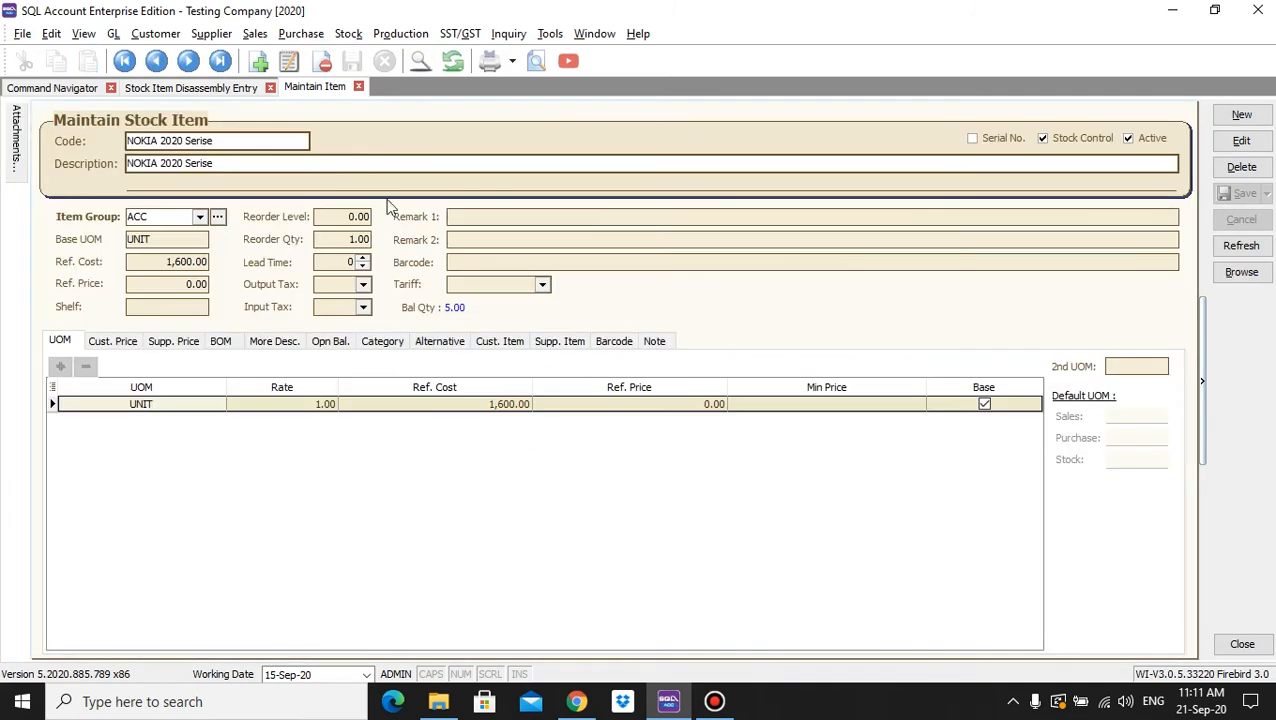
{"action": "left_click", "coordinate": [455, 310]}
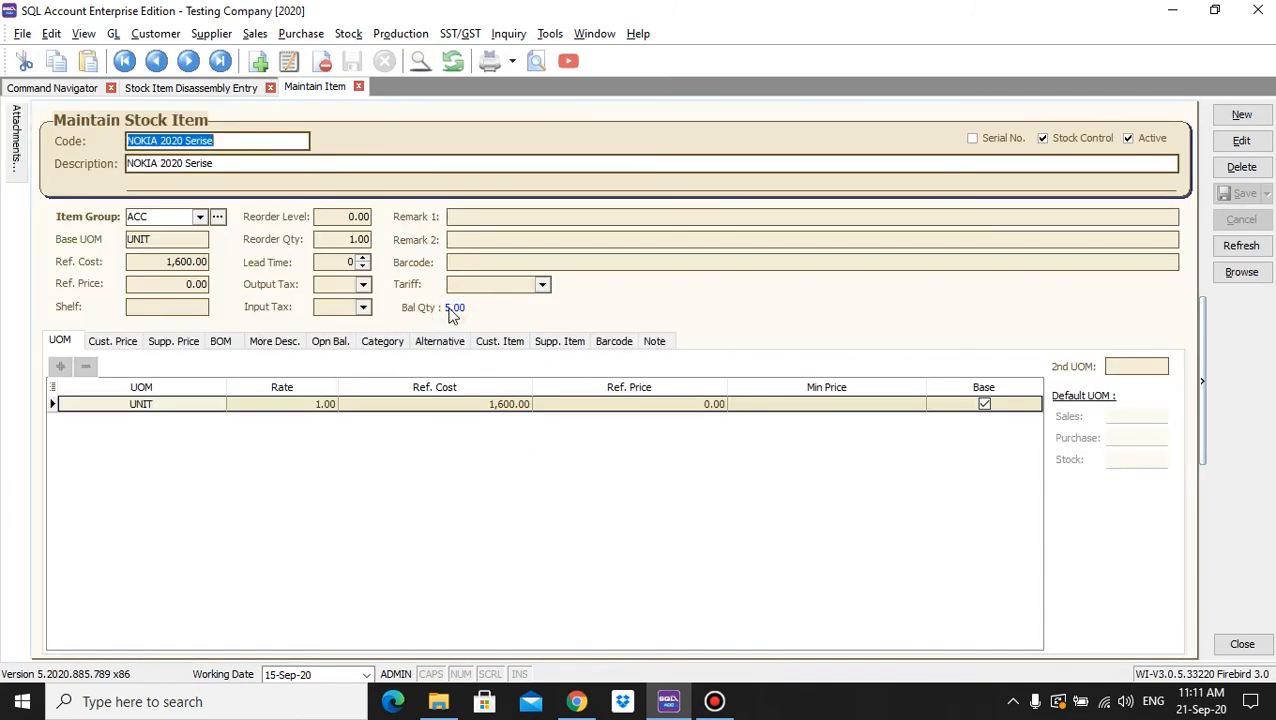
Return to the disassembly entry, choose NOKIA 2020 Serise as the disassembly code and set its quantity to 2
{"action": "left_click", "coordinate": [200, 88]}
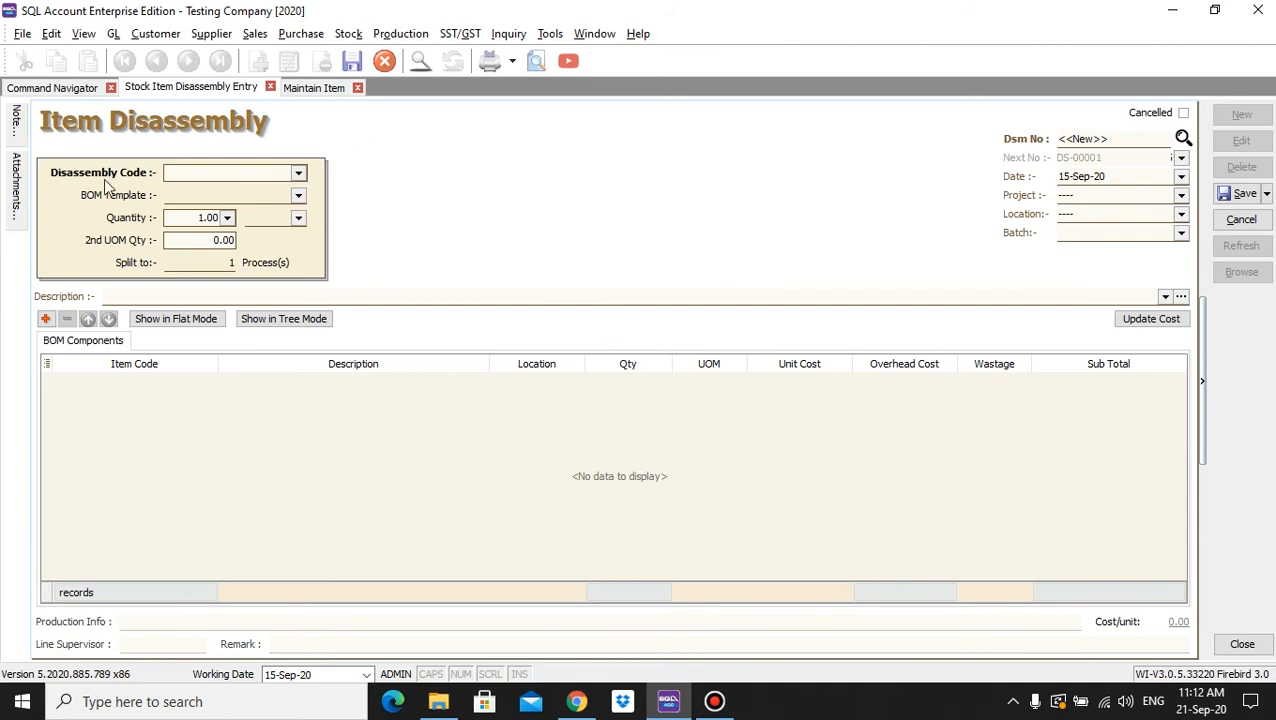
{"action": "left_click", "coordinate": [301, 173]}
{"action": "left_click", "coordinate": [301, 173]}
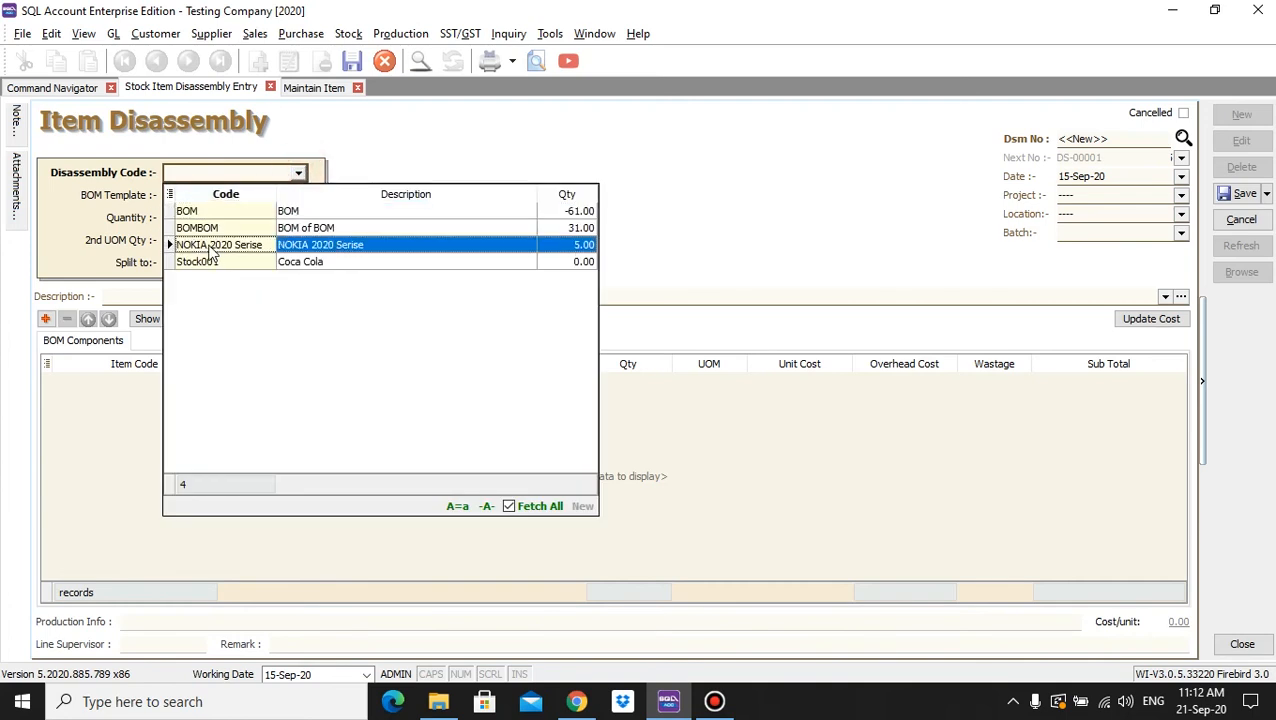
{"action": "left_click", "coordinate": [580, 250]}
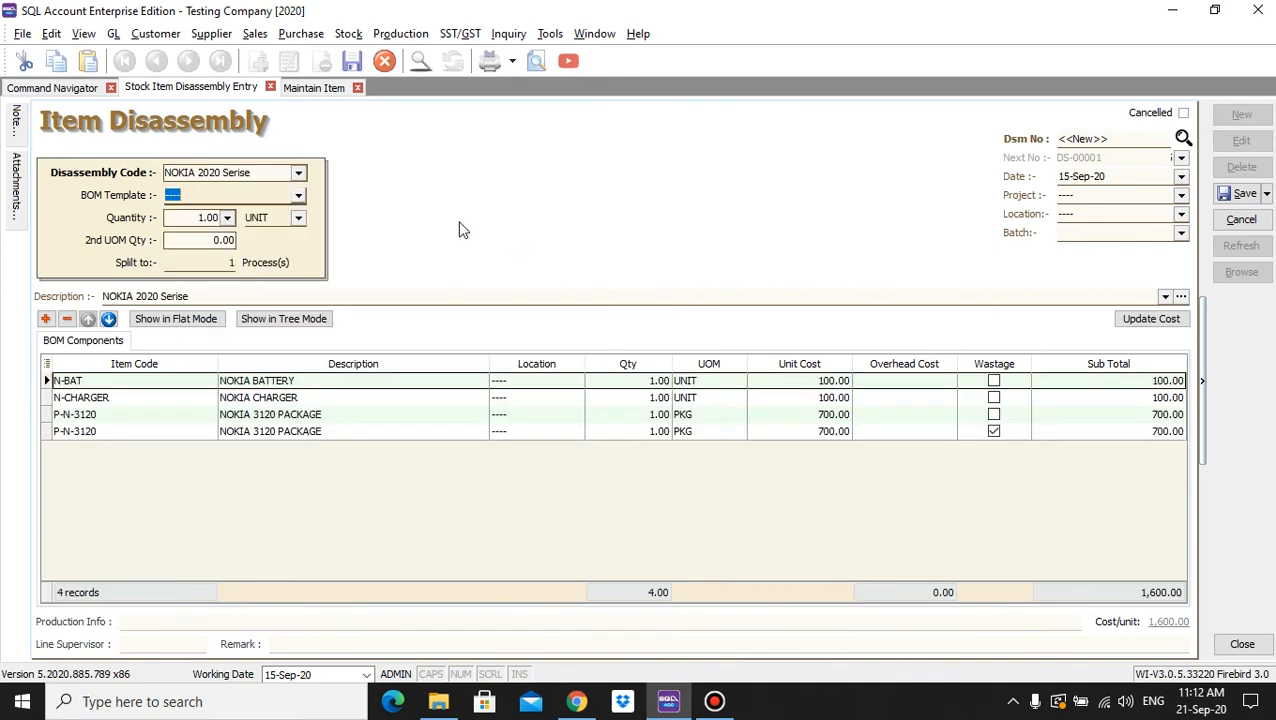
{"action": "left_click", "coordinate": [130, 219]}
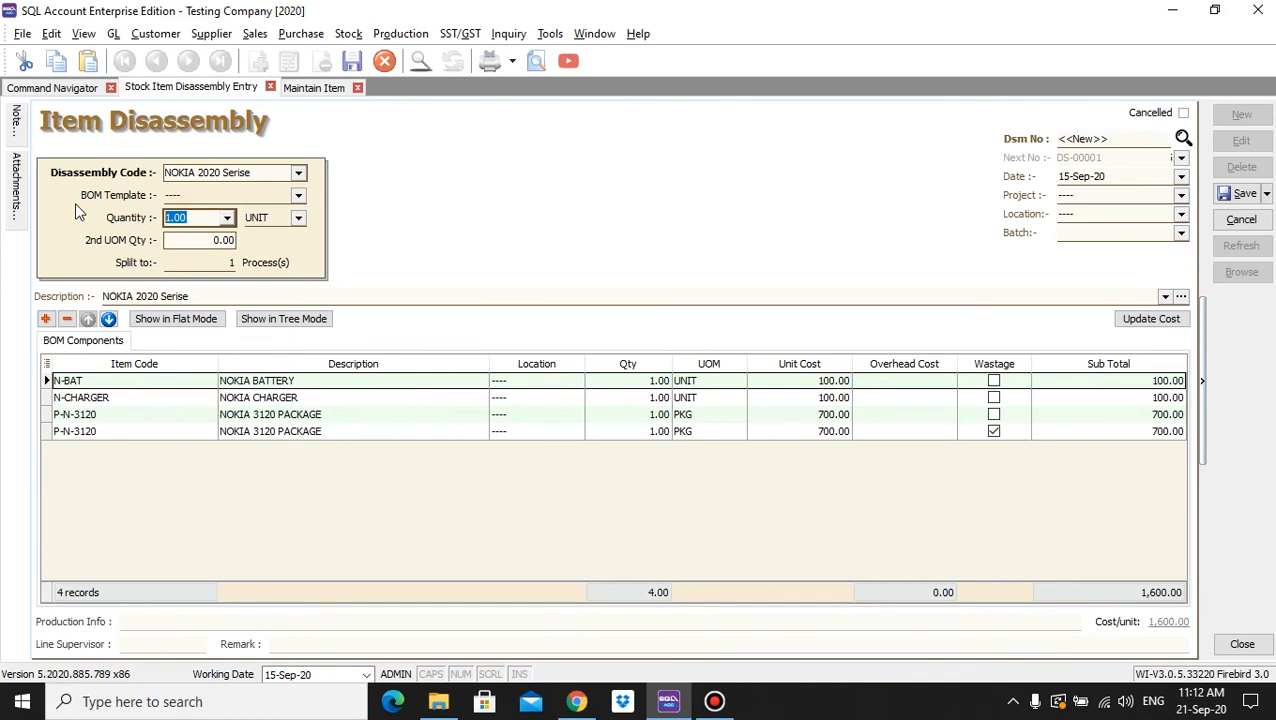
{"action": "type", "text": "2"}
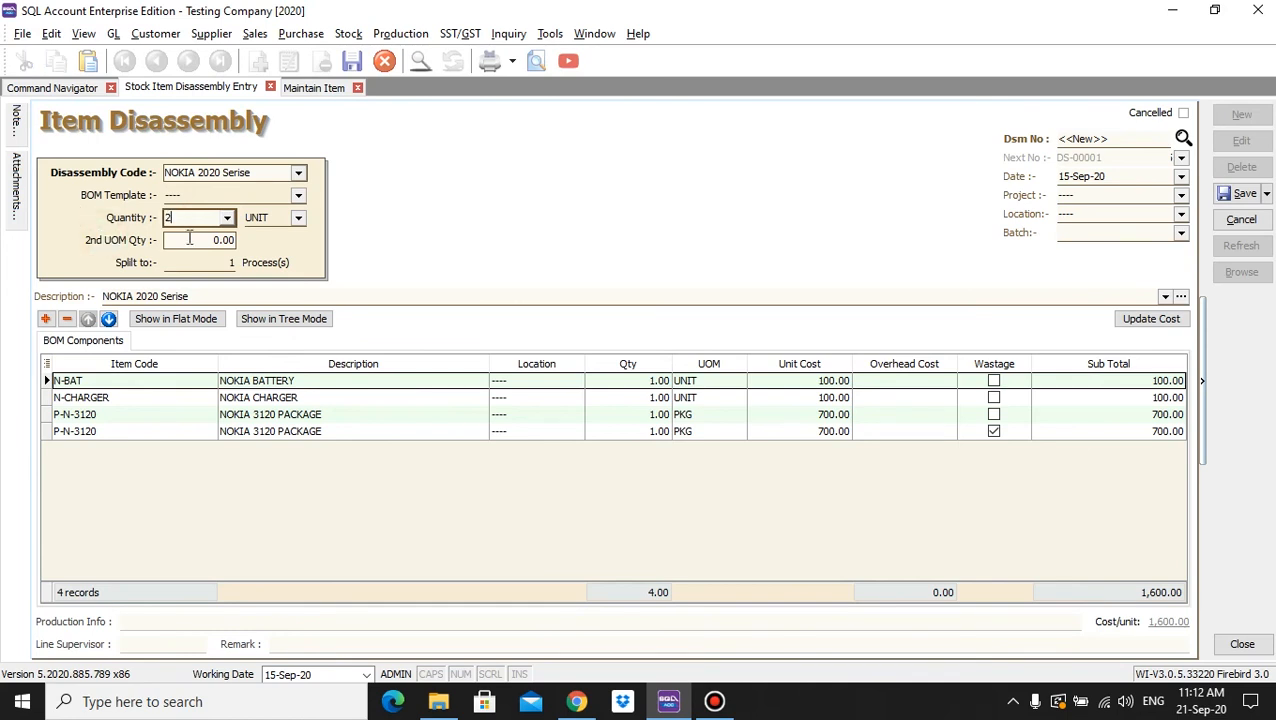
Examine the unit of measure choices for the disassembly quantity and the 2nd UOM Qty value
{"action": "left_click", "coordinate": [298, 218]}
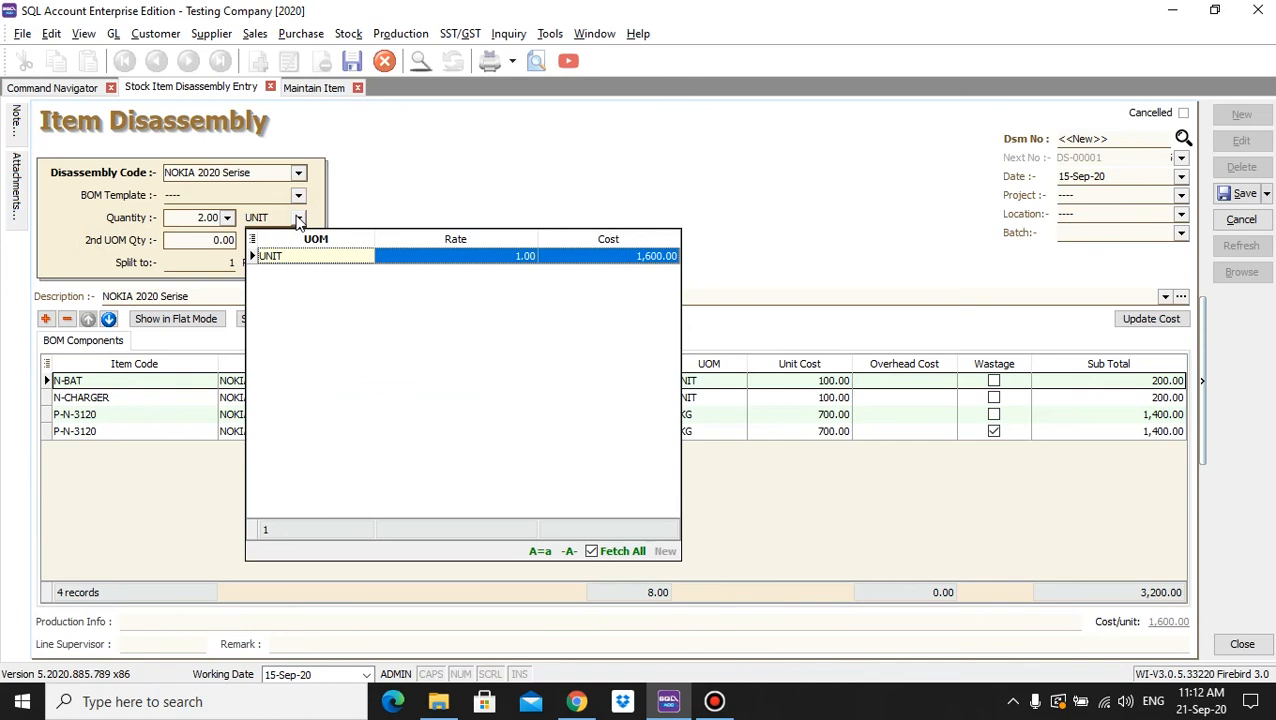
{"action": "left_click", "coordinate": [298, 220]}
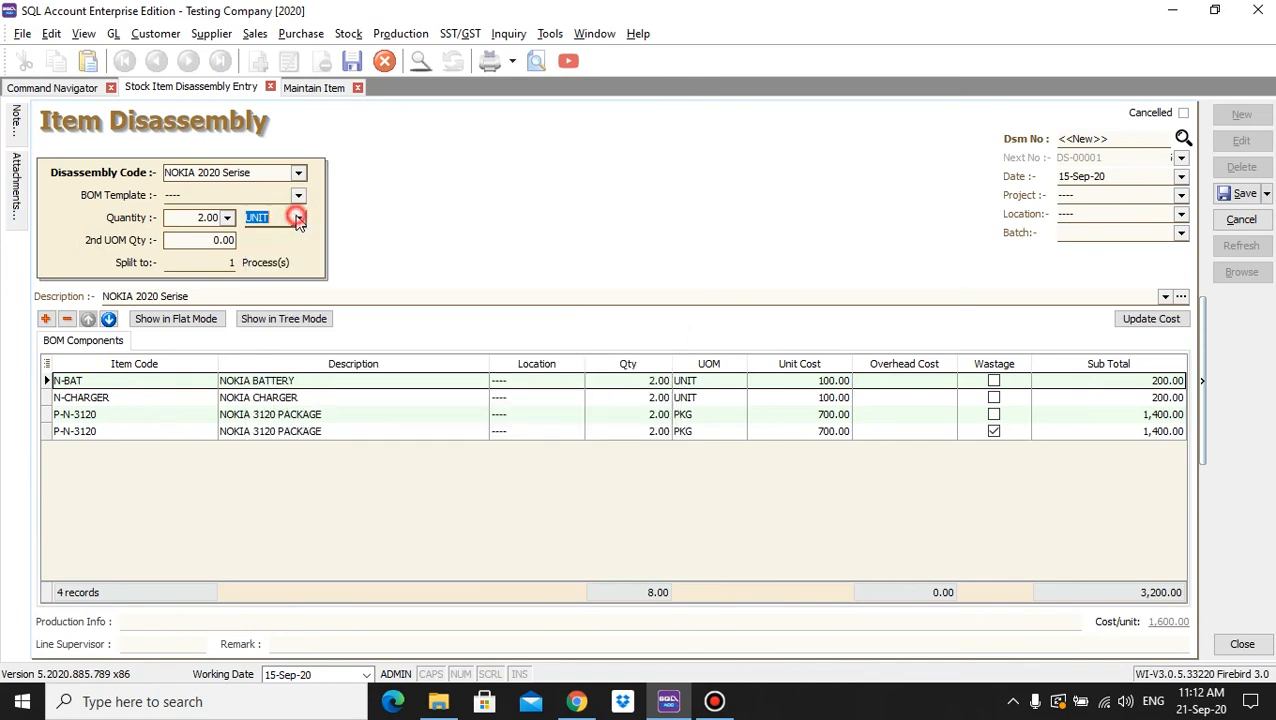
{"action": "left_click", "coordinate": [201, 239]}
{"action": "left_click_drag", "start_coordinate": [202, 240], "coordinate": [93, 248]}
{"action": "left_click", "coordinate": [89, 242]}
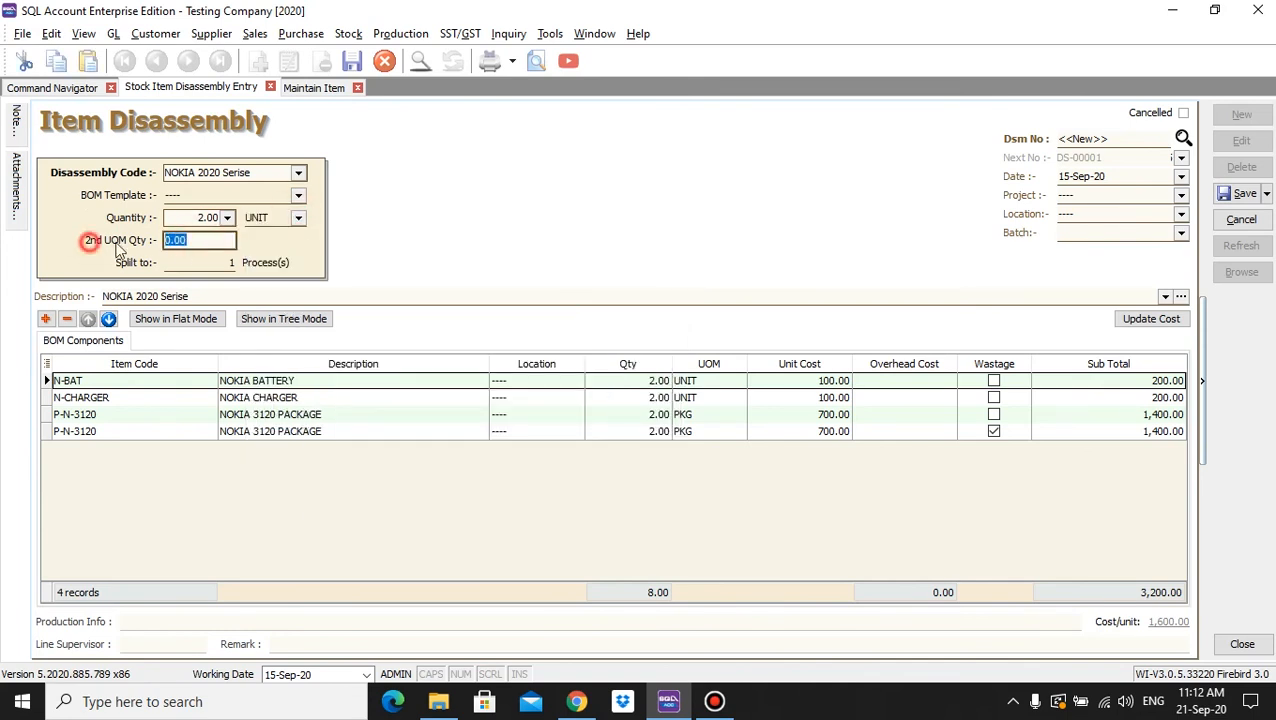
{"action": "left_click", "coordinate": [199, 240]}
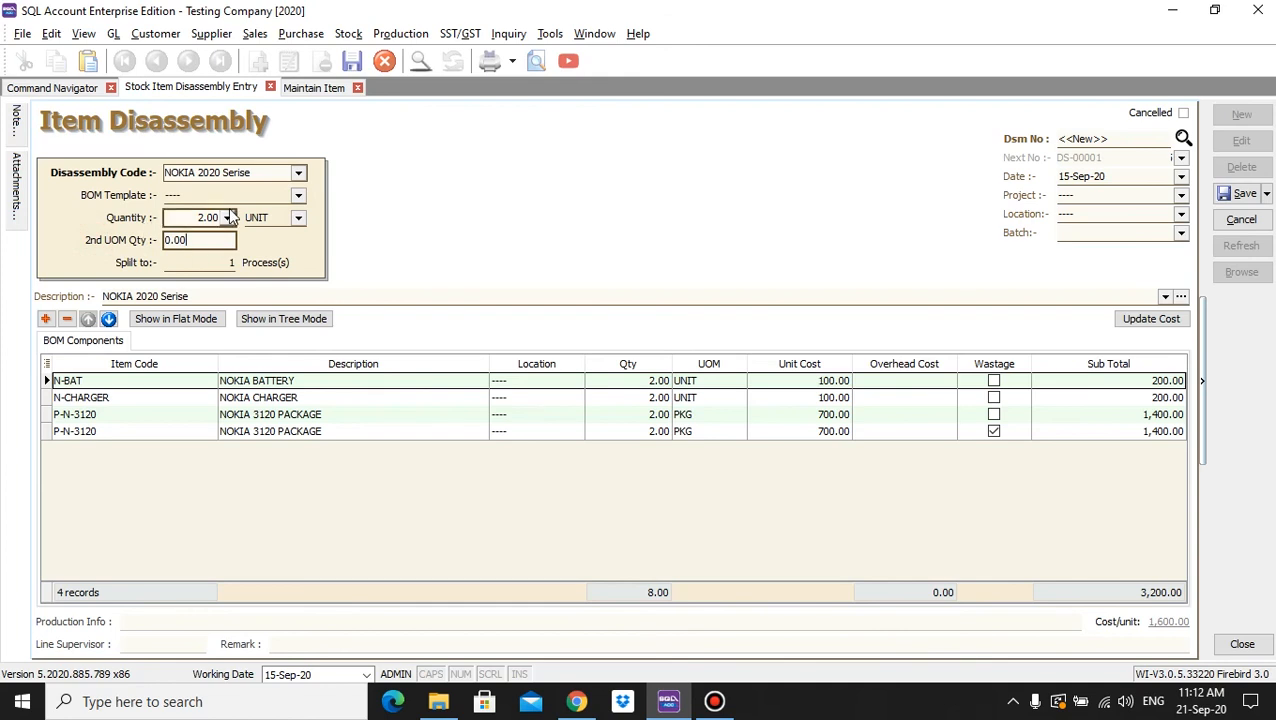
{"action": "left_click", "coordinate": [298, 218]}
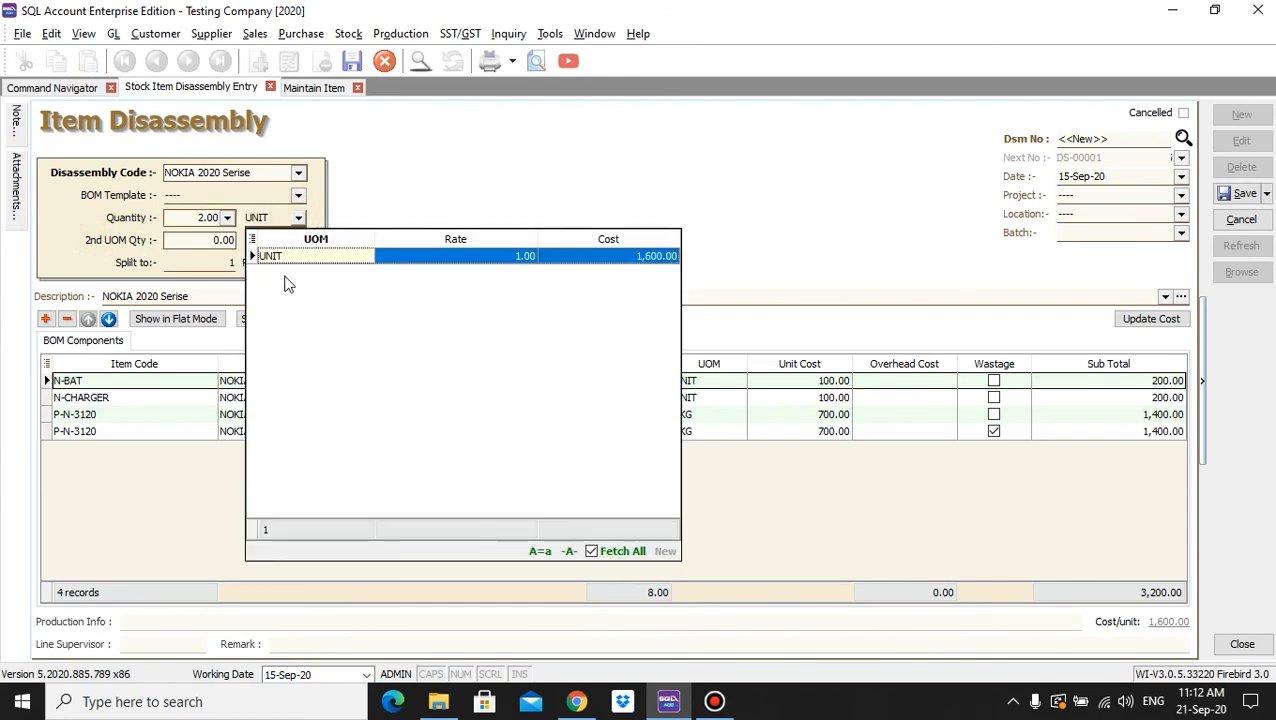
{"action": "left_click", "coordinate": [218, 244]}
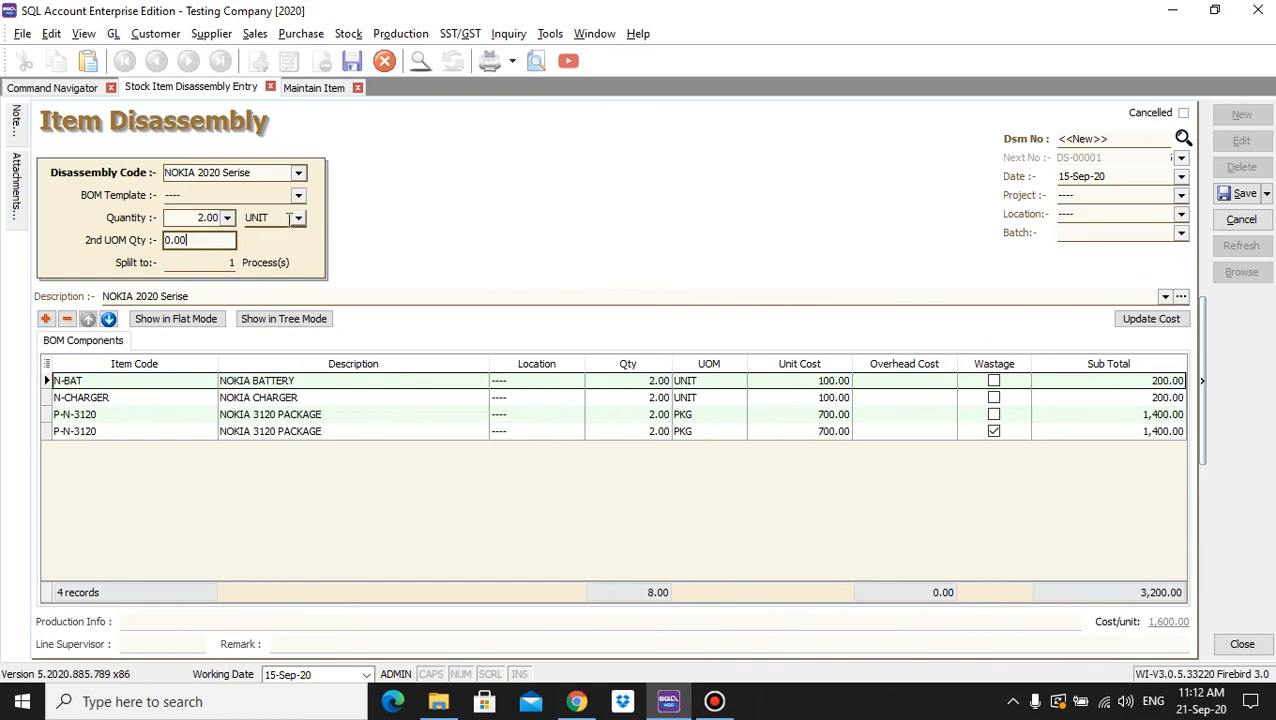
{"action": "left_click", "coordinate": [296, 217]}
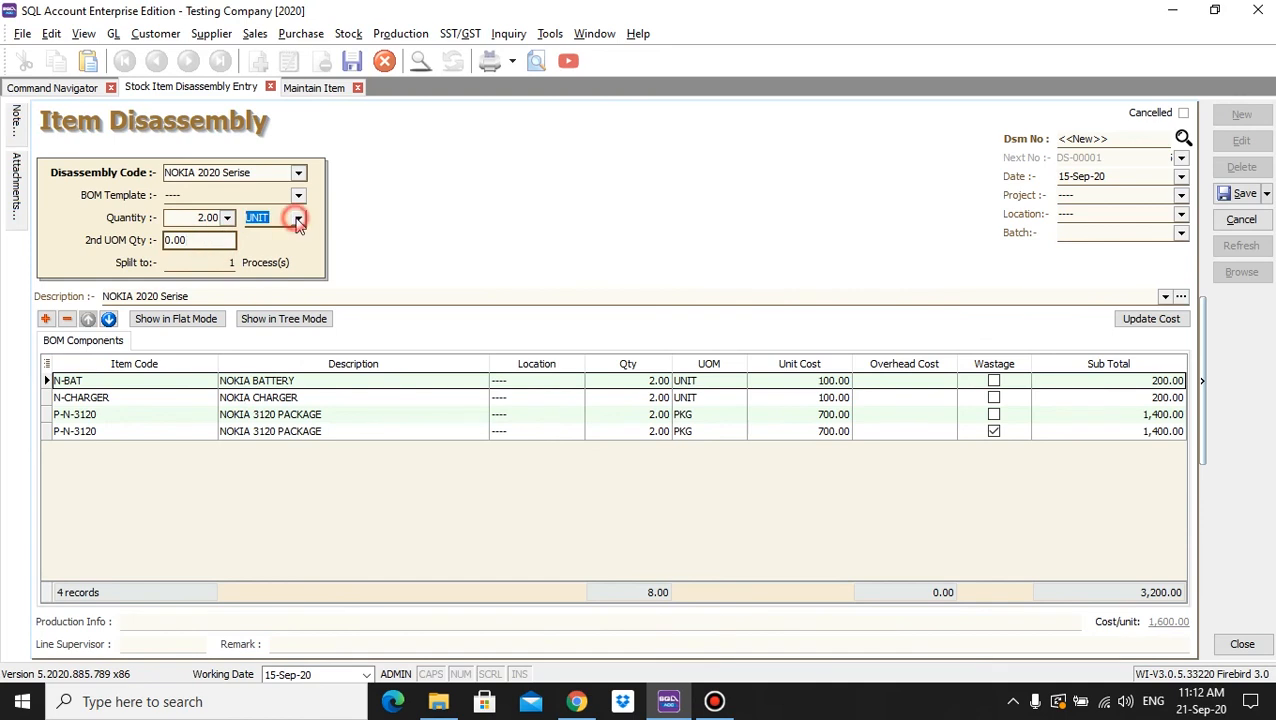
{"action": "left_click", "coordinate": [218, 240]}
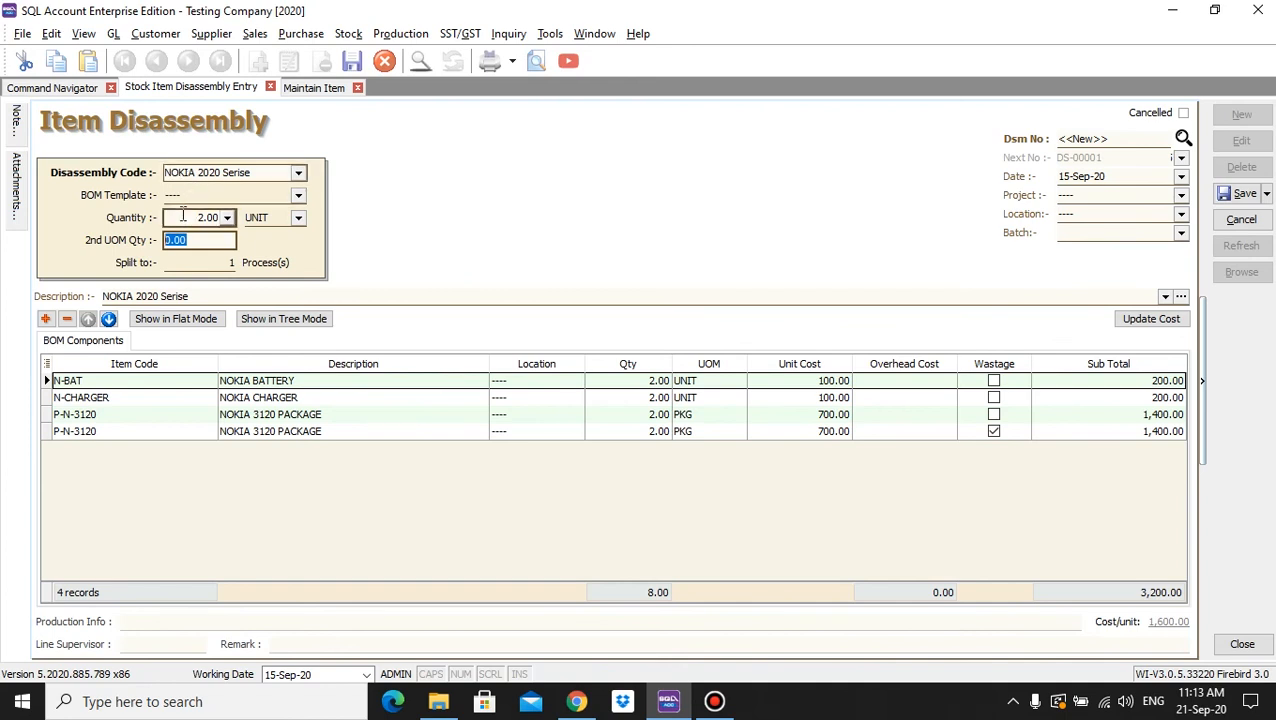
{"action": "left_click", "coordinate": [183, 217]}
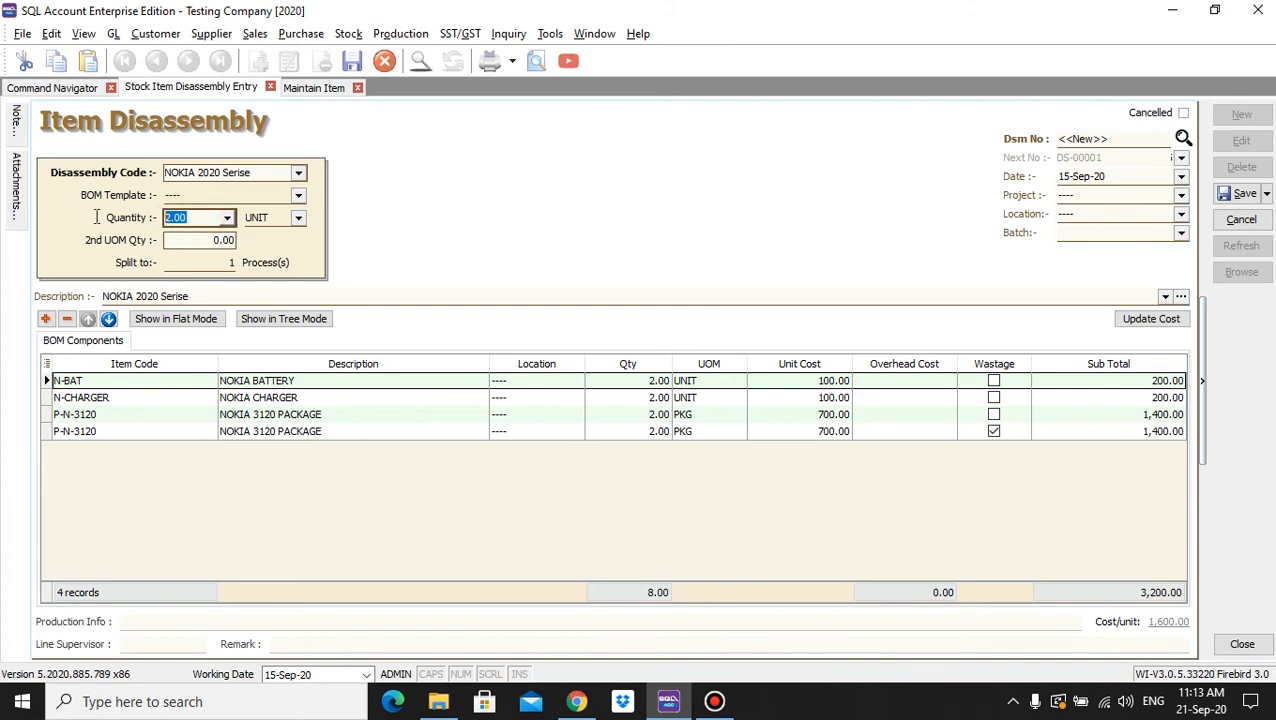
{"action": "left_click", "coordinate": [298, 217]}
{"action": "left_click", "coordinate": [298, 217]}
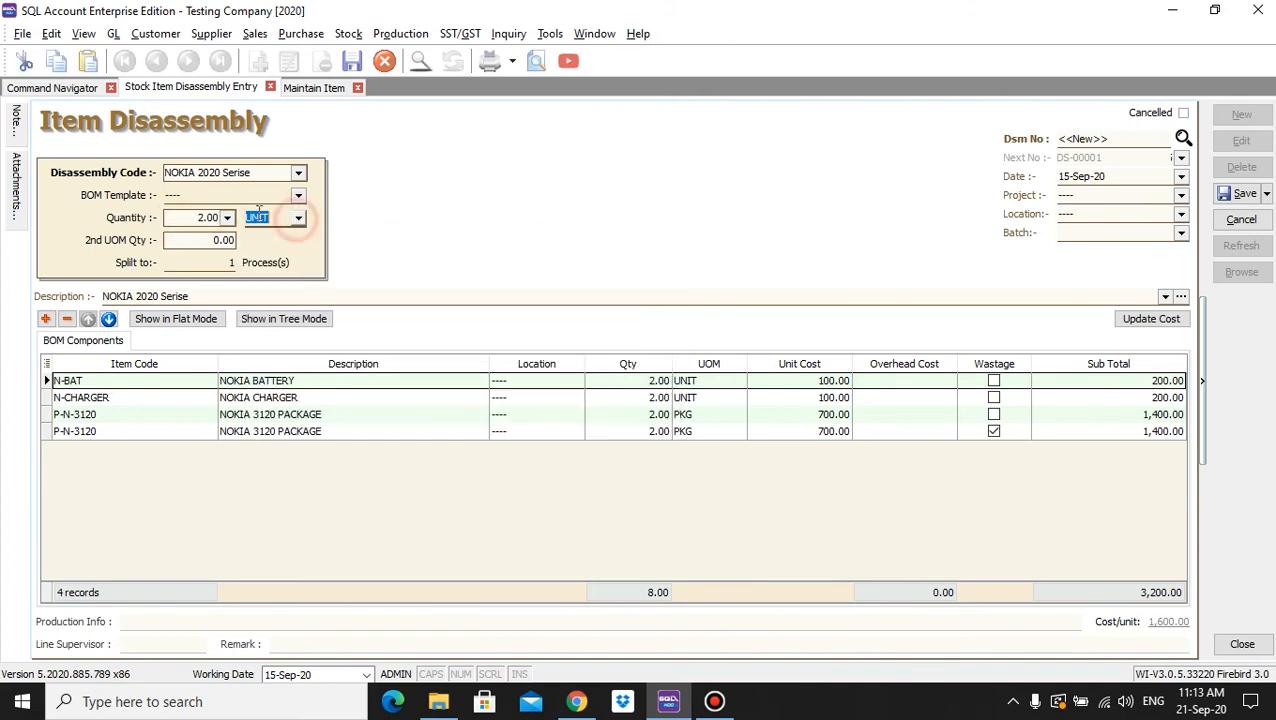
{"action": "key", "text": "Tab"}
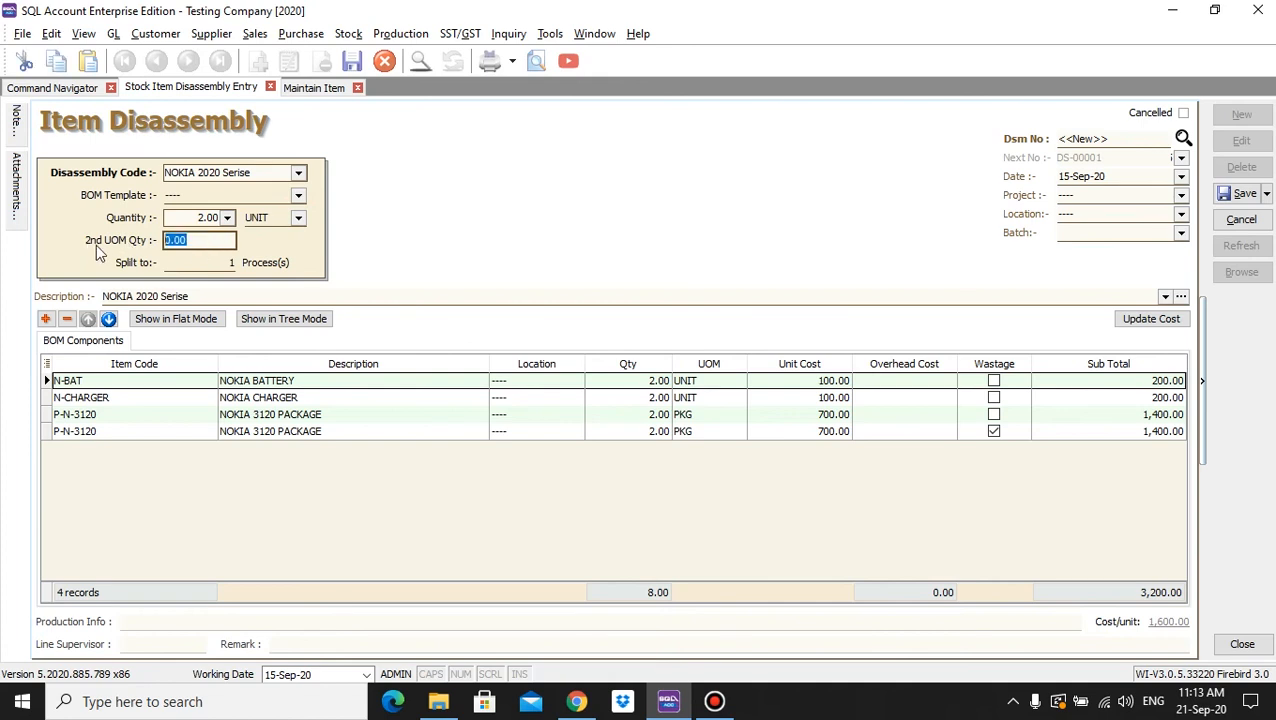
{"action": "left_click", "coordinate": [175, 241]}
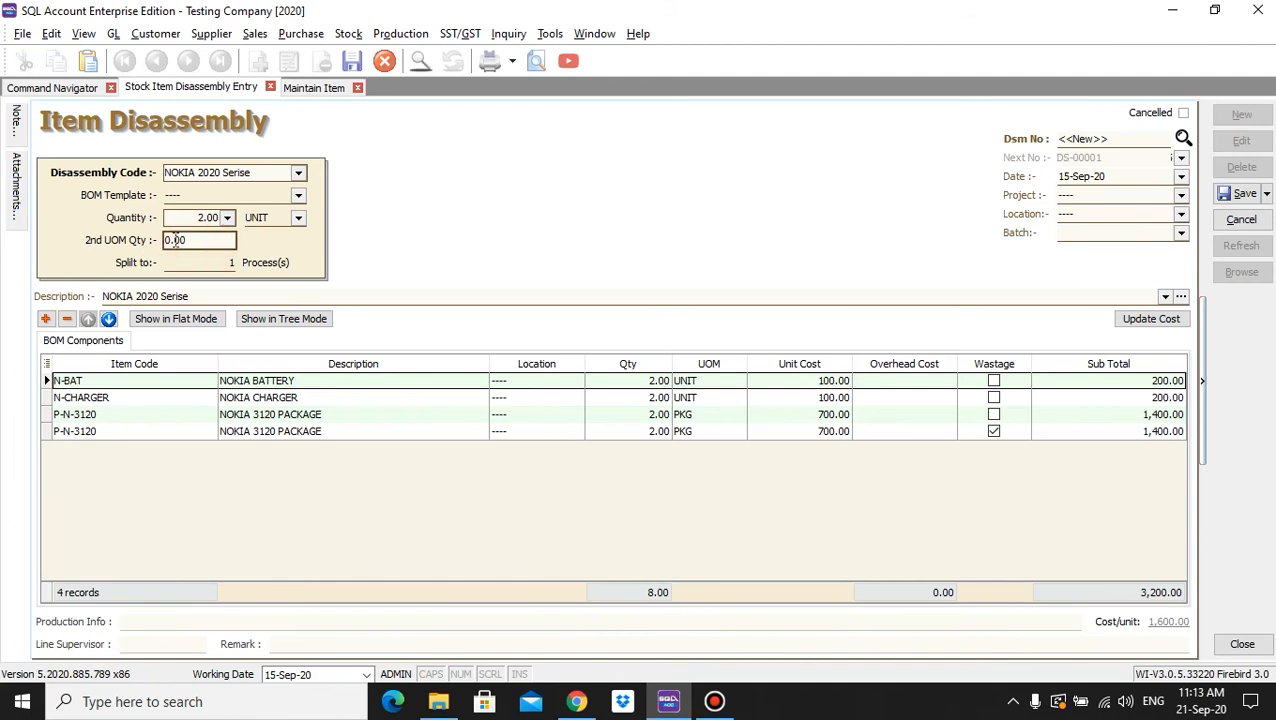
{"action": "left_click", "coordinate": [177, 239]}
{"action": "left_click", "coordinate": [190, 218]}
{"action": "double_click", "coordinate": [193, 218]}
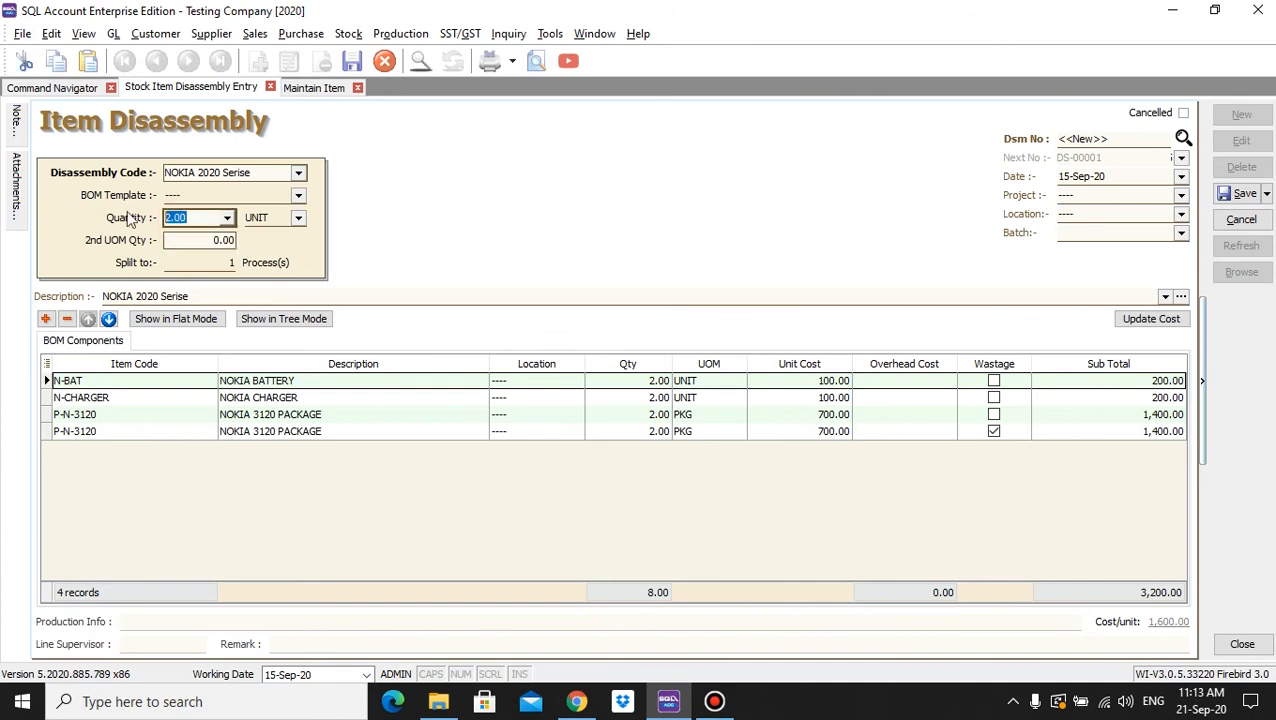
{"action": "left_click", "coordinate": [176, 217]}
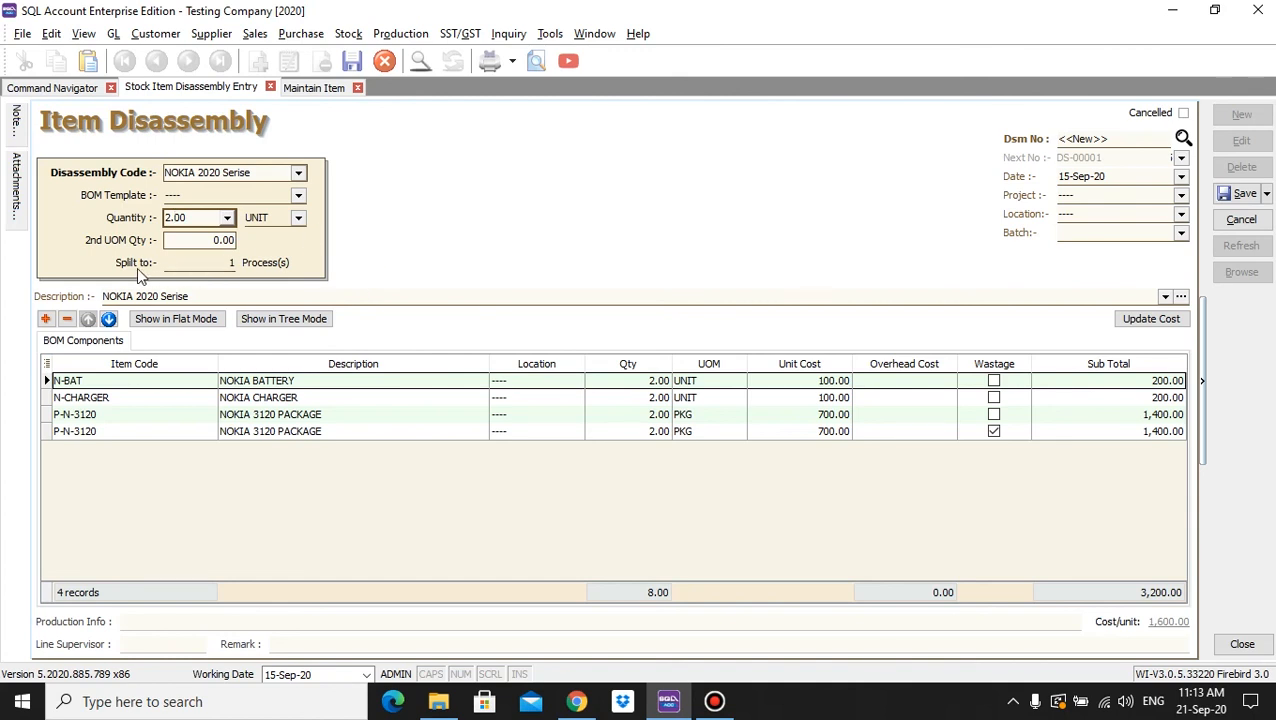
Examine the number of processes the disassembly is split to, alongside its item code and quantity
{"action": "left_click", "coordinate": [175, 262]}
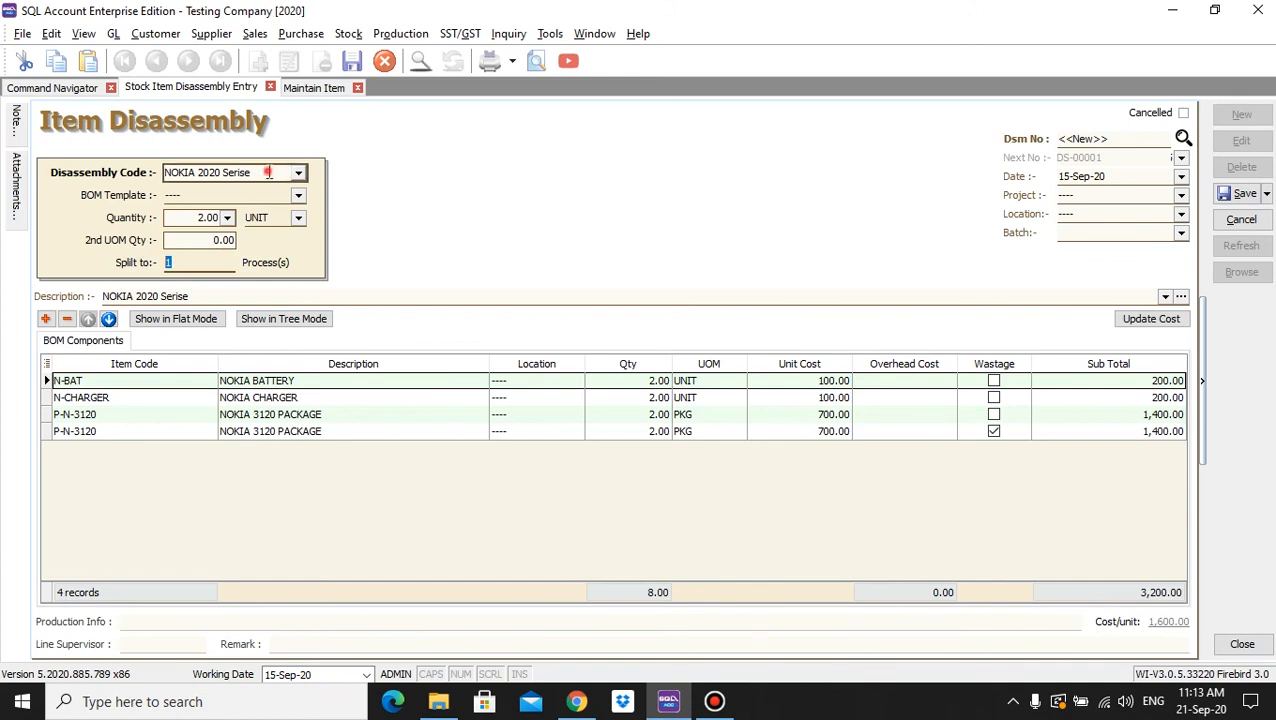
{"action": "left_click_drag", "start_coordinate": [265, 172], "coordinate": [138, 172]}
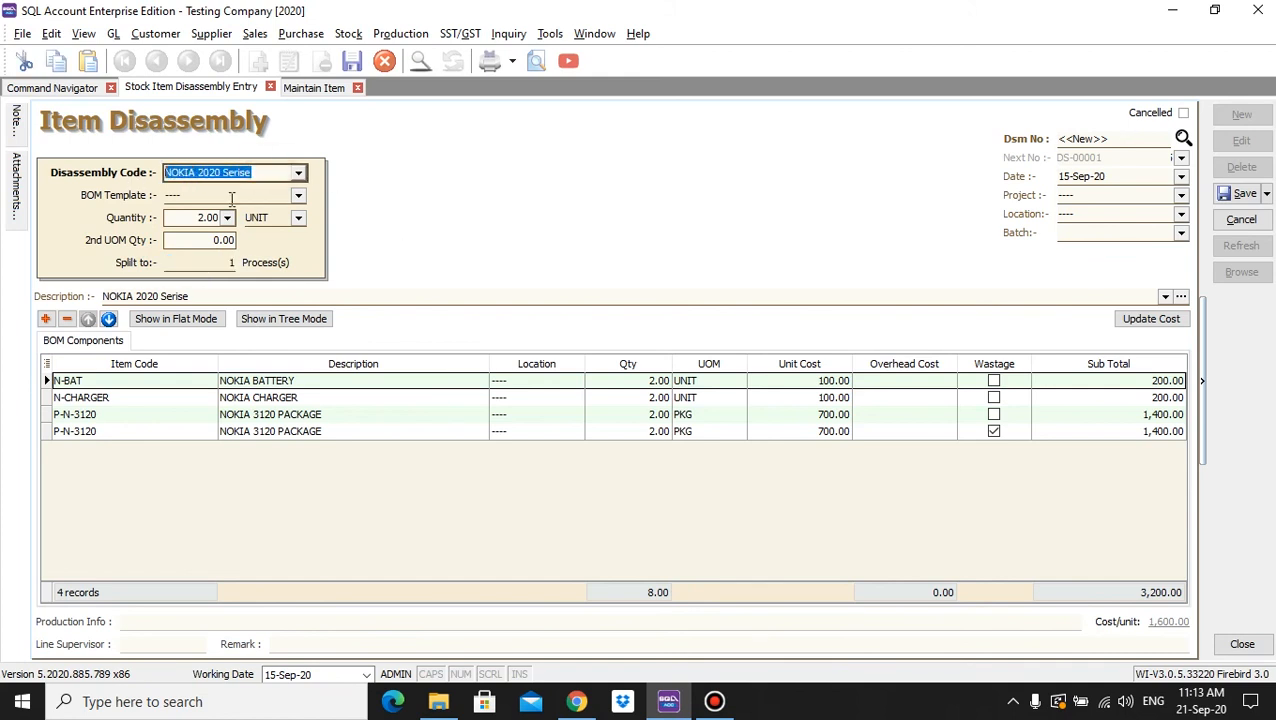
{"action": "left_click", "coordinate": [211, 262]}
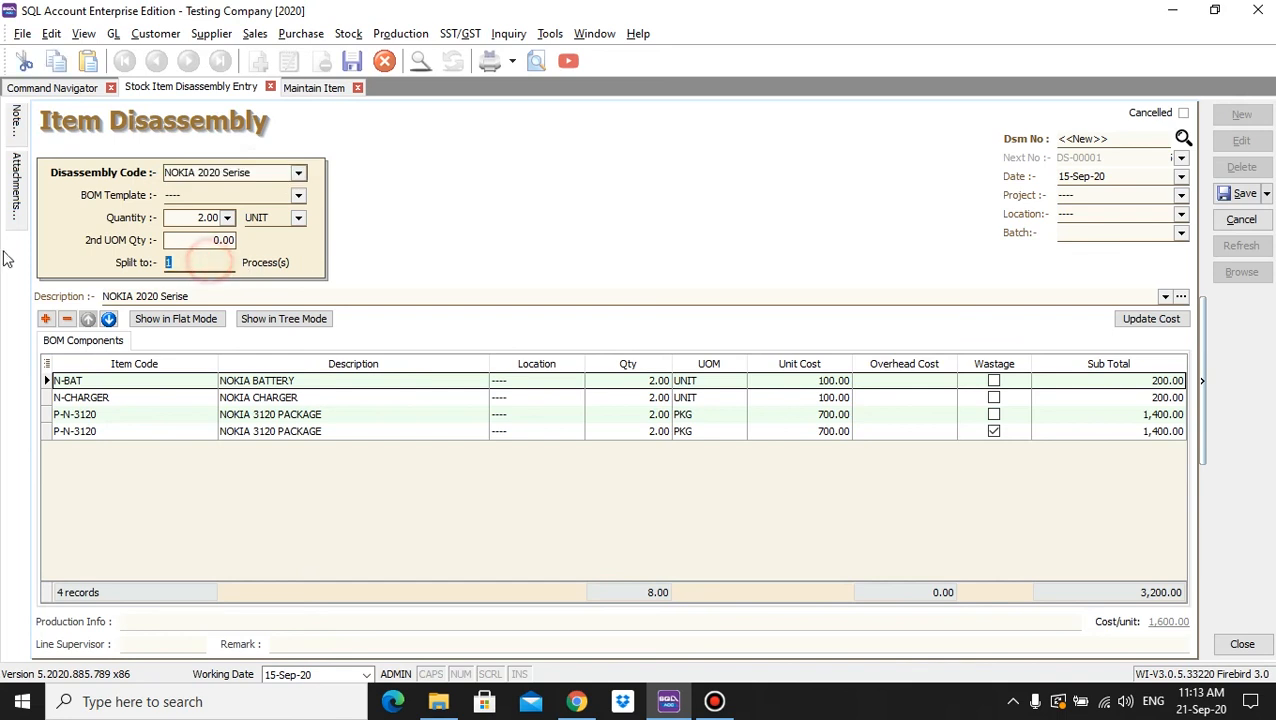
{"action": "left_click_drag", "start_coordinate": [183, 262], "coordinate": [145, 262]}
{"action": "left_click", "coordinate": [171, 261]}
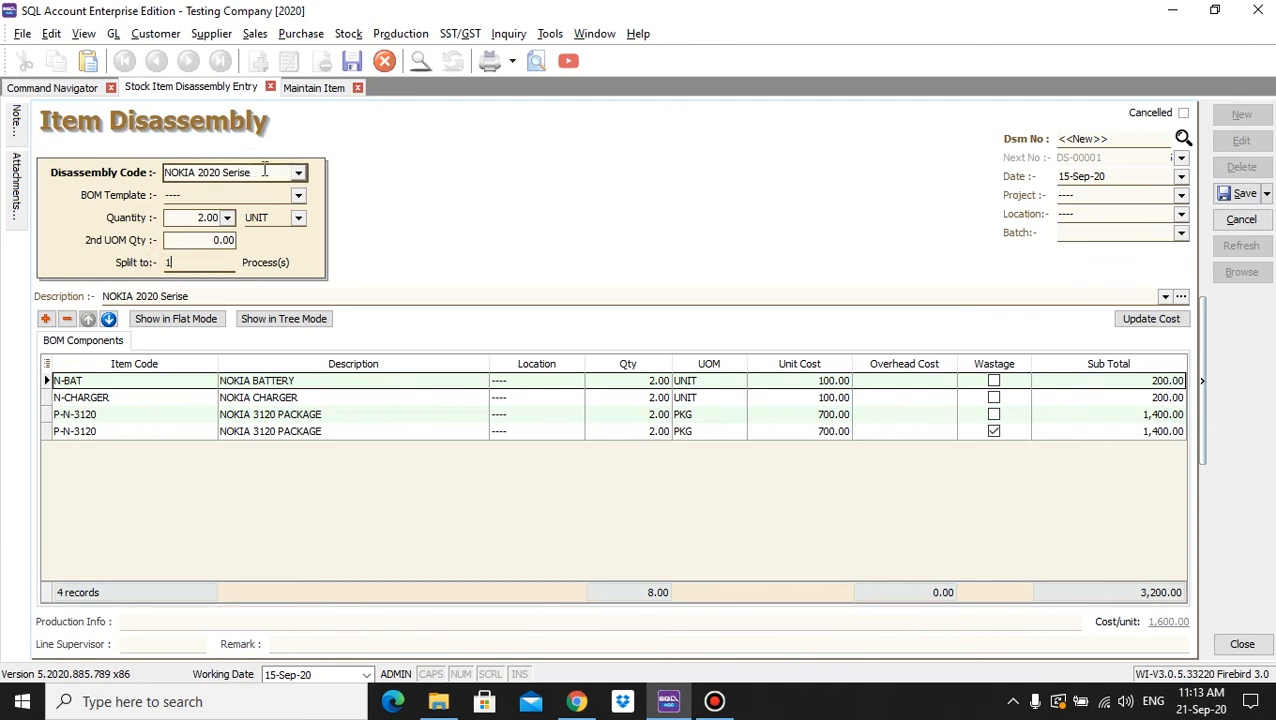
{"action": "double_click", "coordinate": [180, 261]}
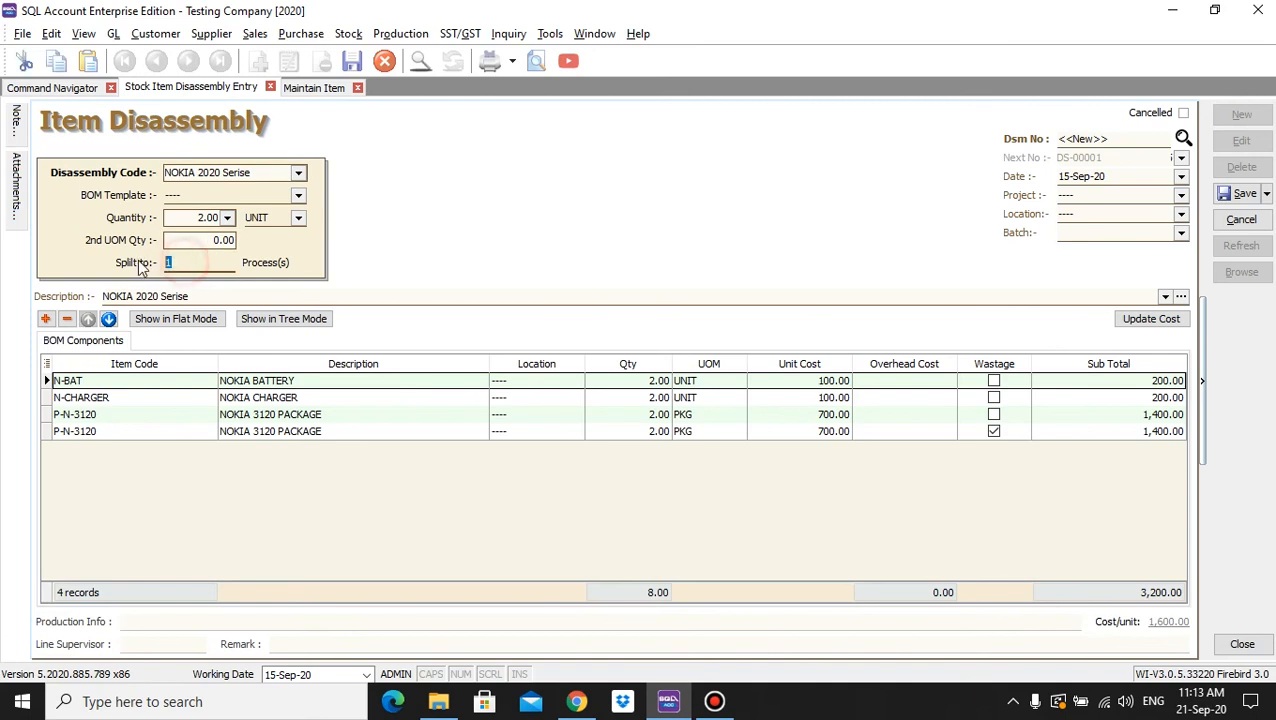
{"action": "left_click", "coordinate": [185, 217]}
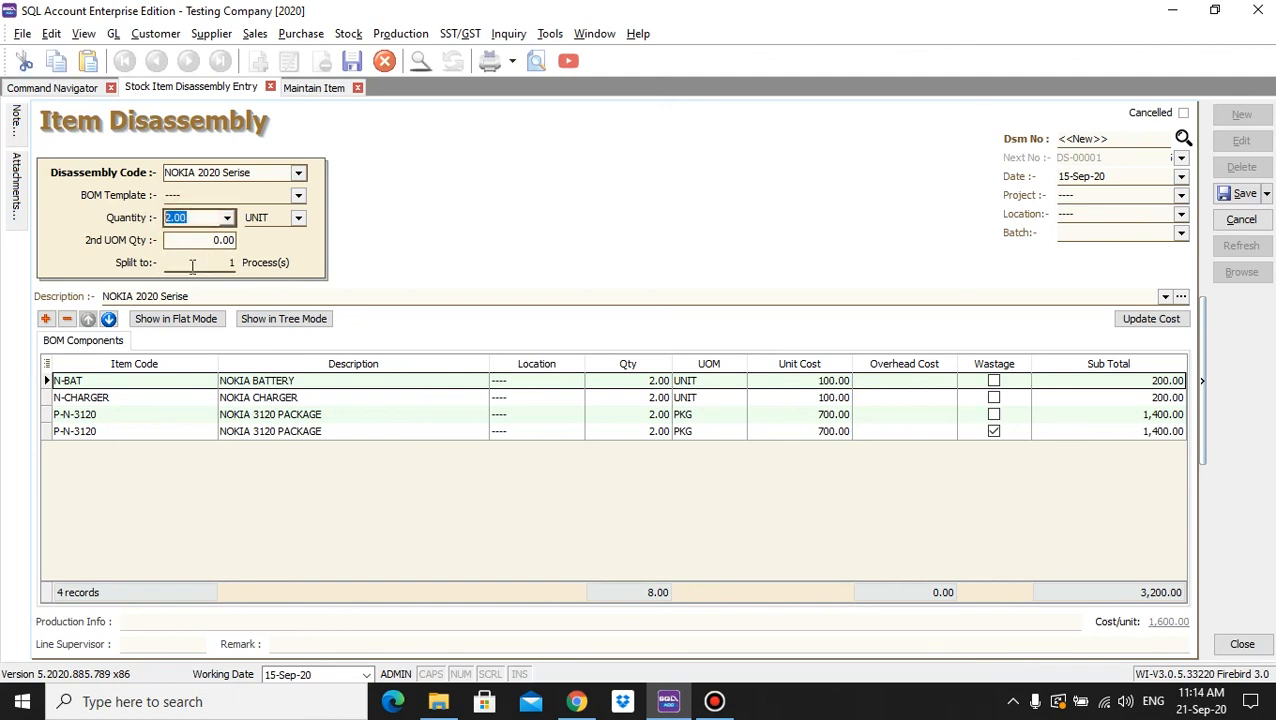
{"action": "double_click", "coordinate": [188, 262]}
{"action": "double_click", "coordinate": [201, 214]}
{"action": "double_click", "coordinate": [195, 262]}
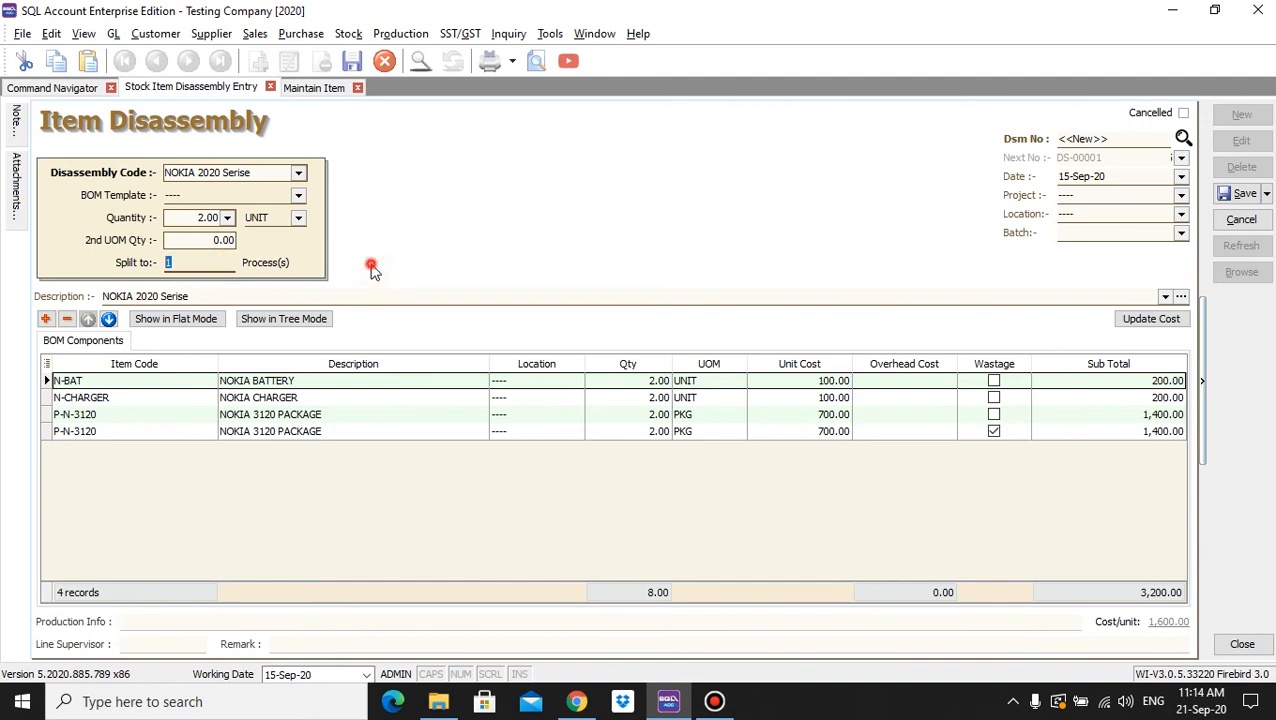
Examine the date, project, location and batch choices available for the disassembly entry
{"action": "left_click", "coordinate": [225, 262]}
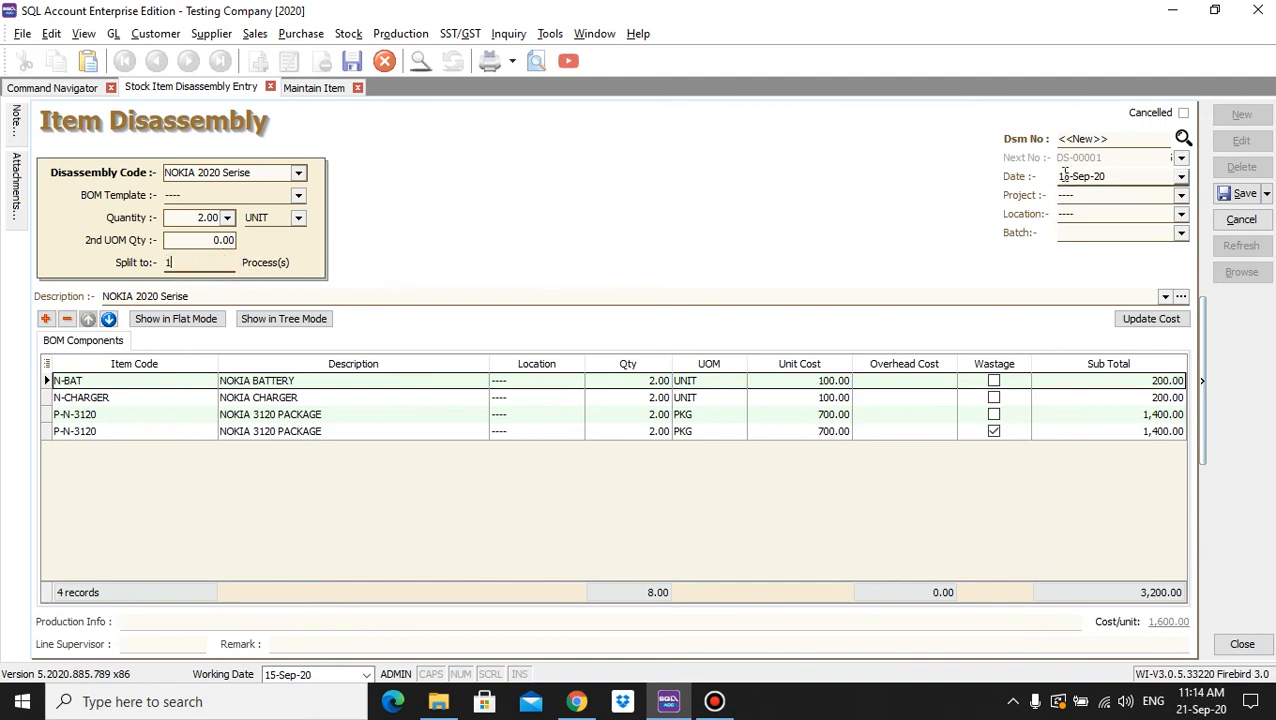
{"action": "left_click", "coordinate": [1183, 177]}
{"action": "left_click", "coordinate": [1183, 178]}
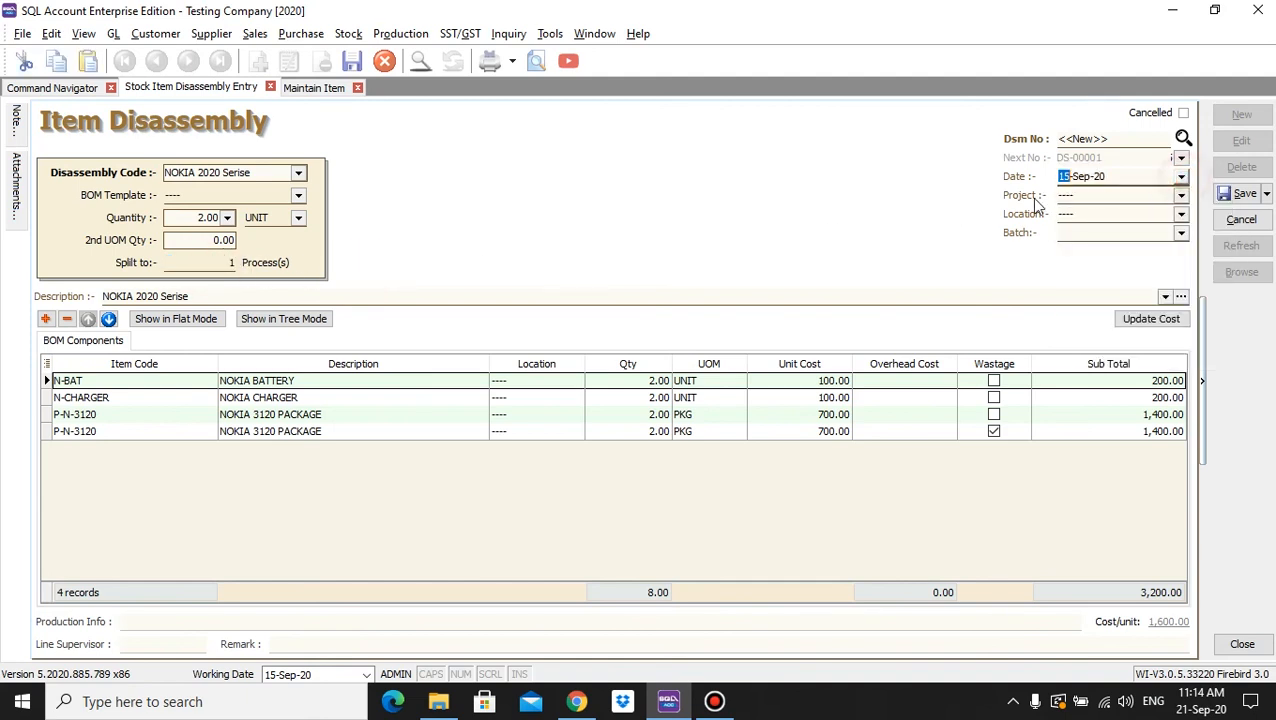
{"action": "left_click", "coordinate": [1180, 199]}
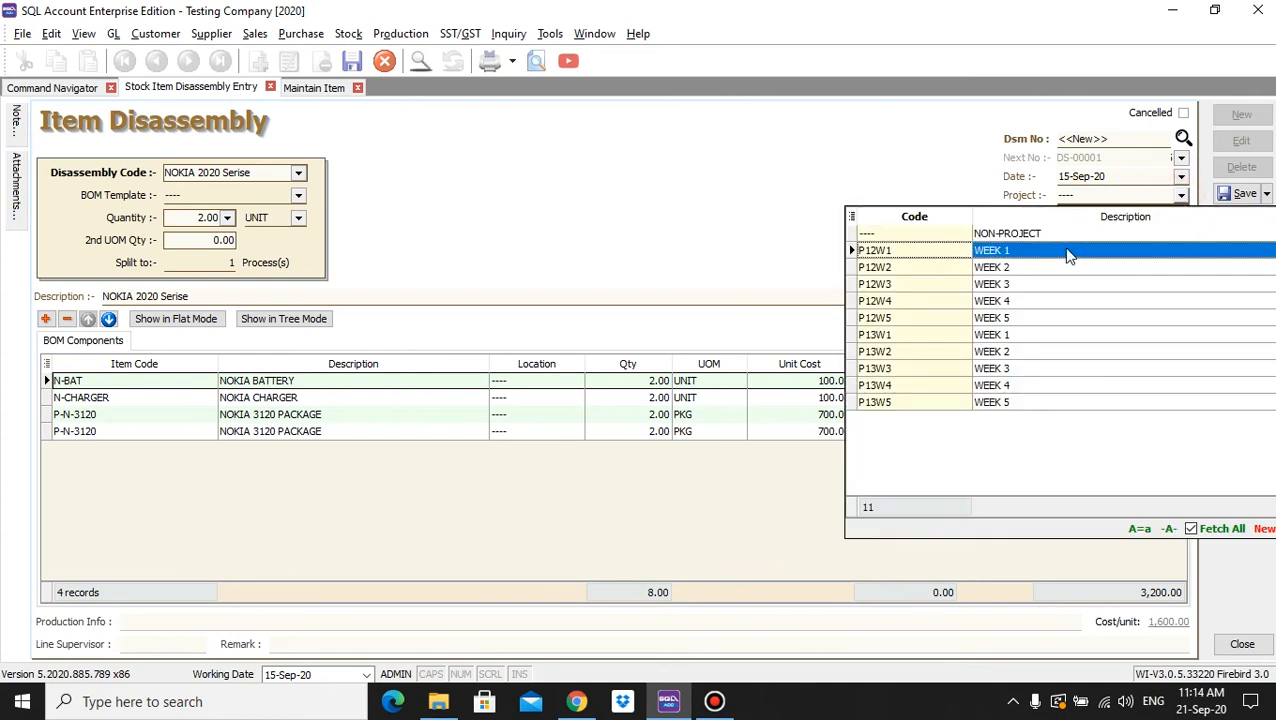
{"action": "left_click", "coordinate": [967, 167]}
{"action": "left_click", "coordinate": [1182, 213]}
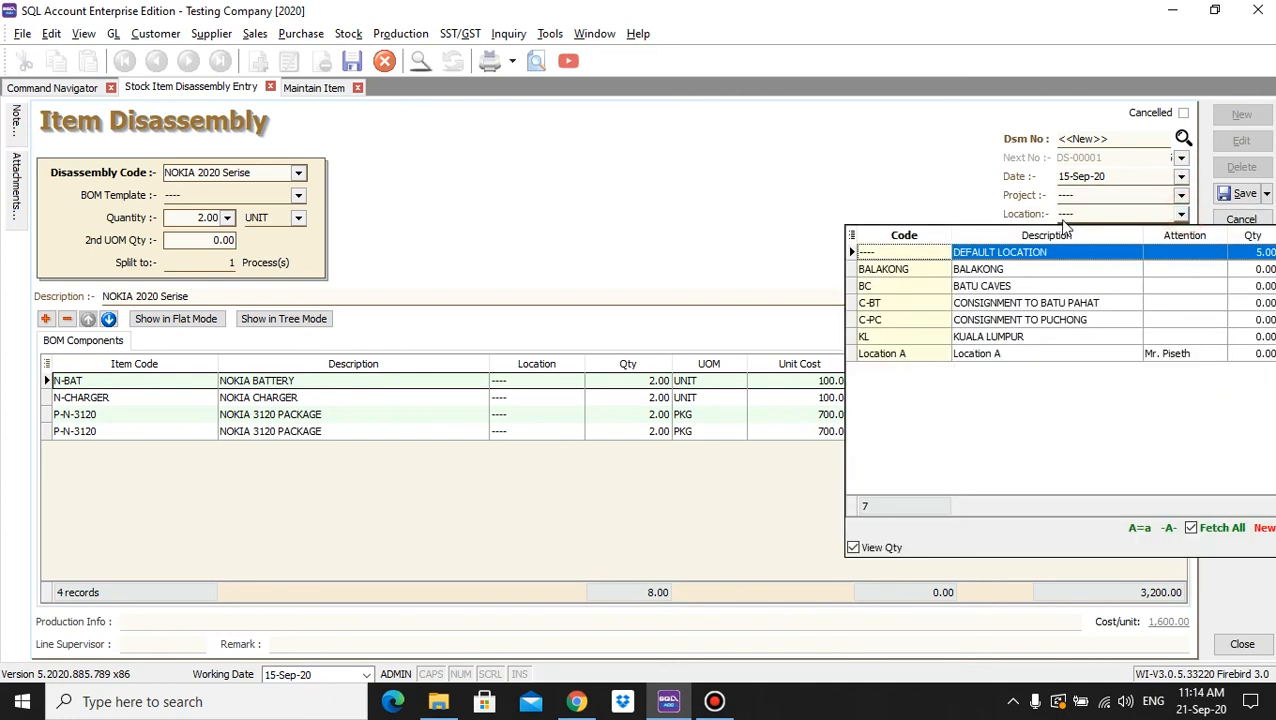
{"action": "left_click", "coordinate": [933, 201]}
{"action": "left_click", "coordinate": [1186, 237]}
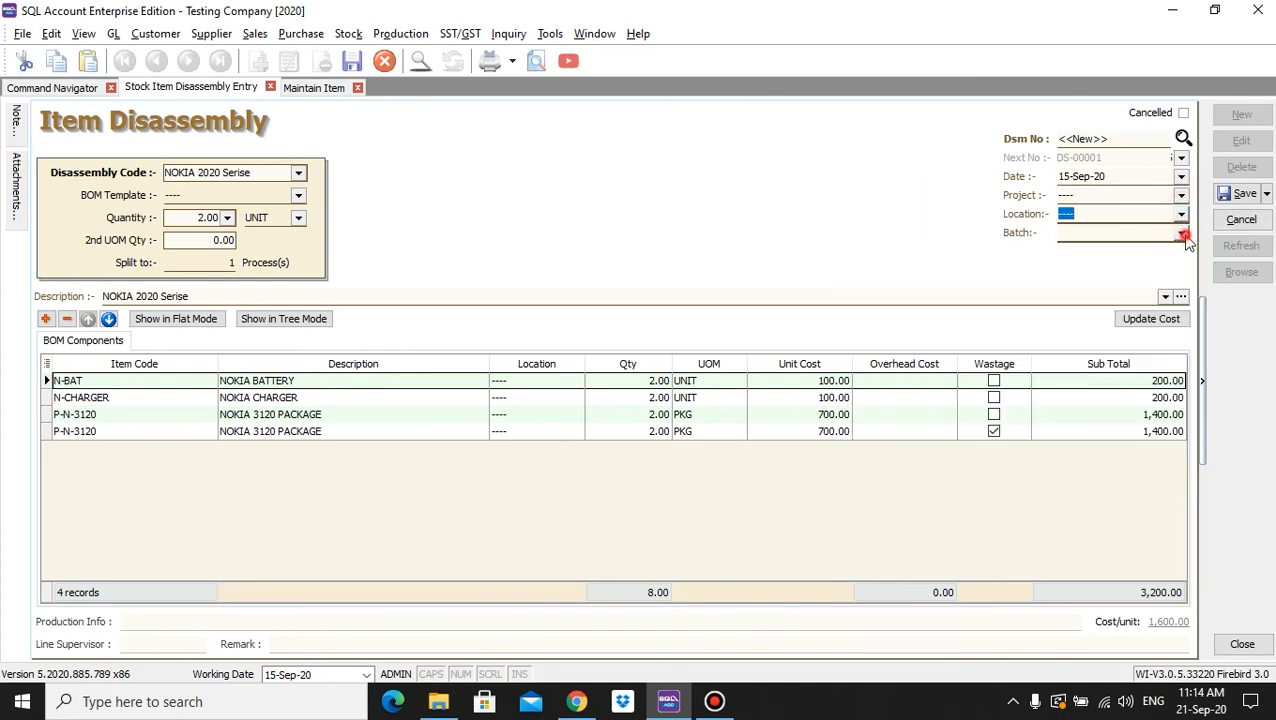
{"action": "left_click", "coordinate": [884, 222]}
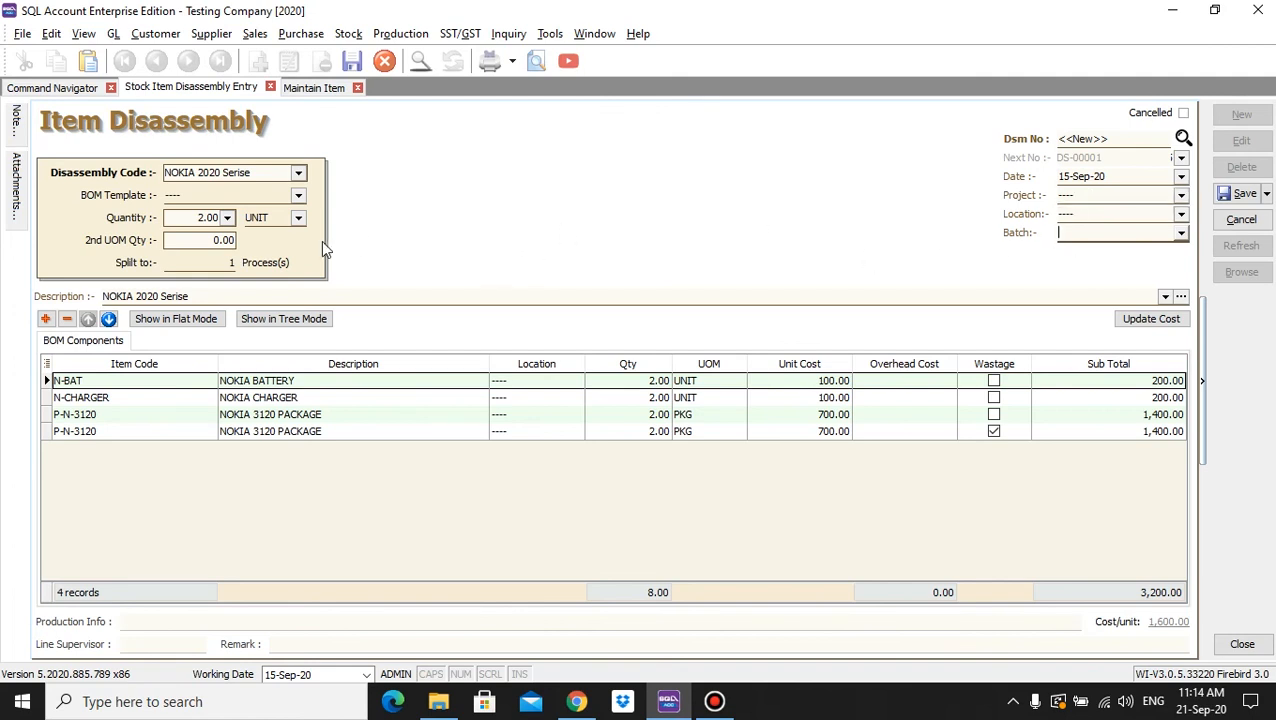
Review the process split, BOM component rows and quantity of the NOKIA 2020 Serise disassembly and save the entry
{"action": "left_click", "coordinate": [170, 261]}
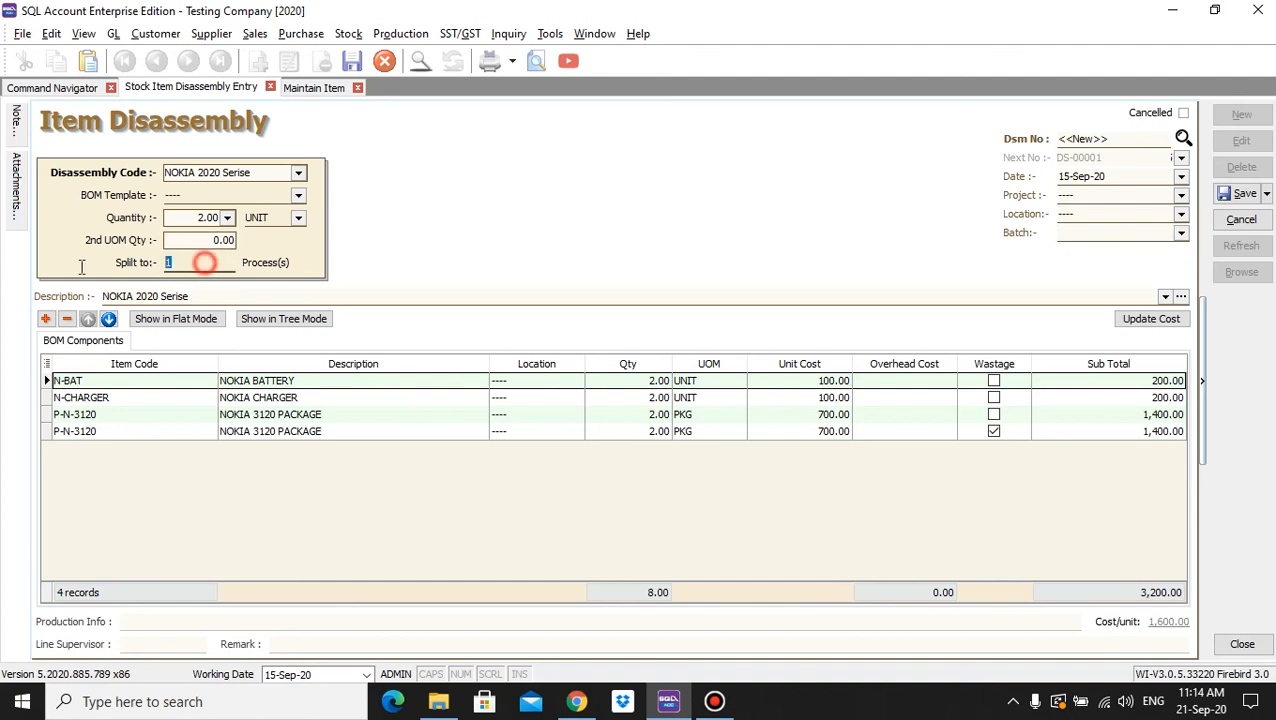
{"action": "left_click", "coordinate": [403, 276]}
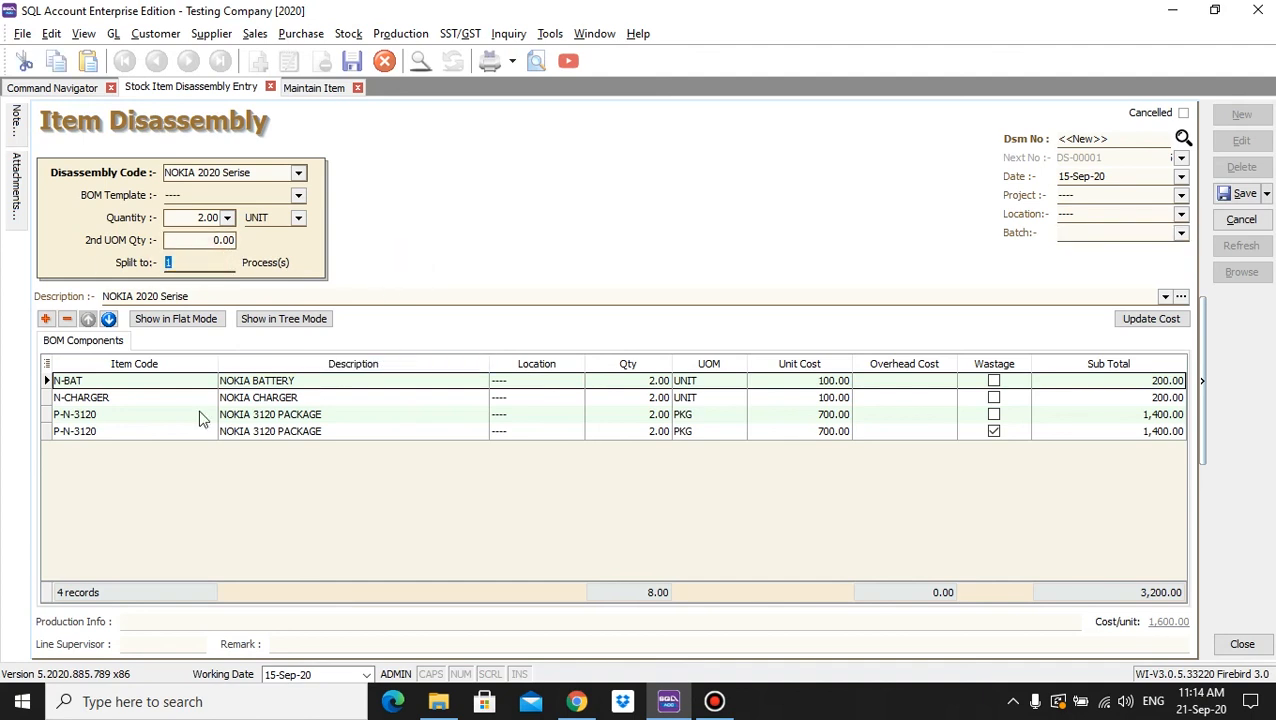
{"action": "left_click", "coordinate": [131, 436]}
{"action": "left_click", "coordinate": [170, 412]}
{"action": "left_click", "coordinate": [167, 383]}
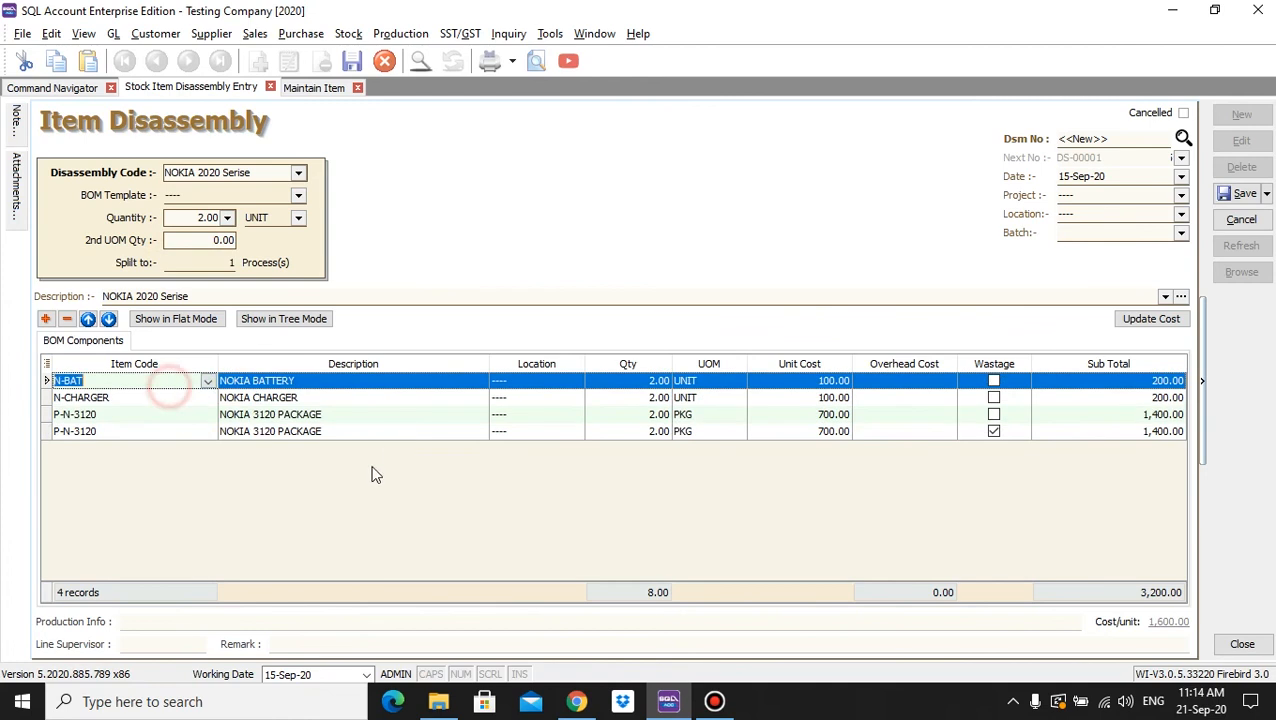
{"action": "left_click", "coordinate": [199, 217]}
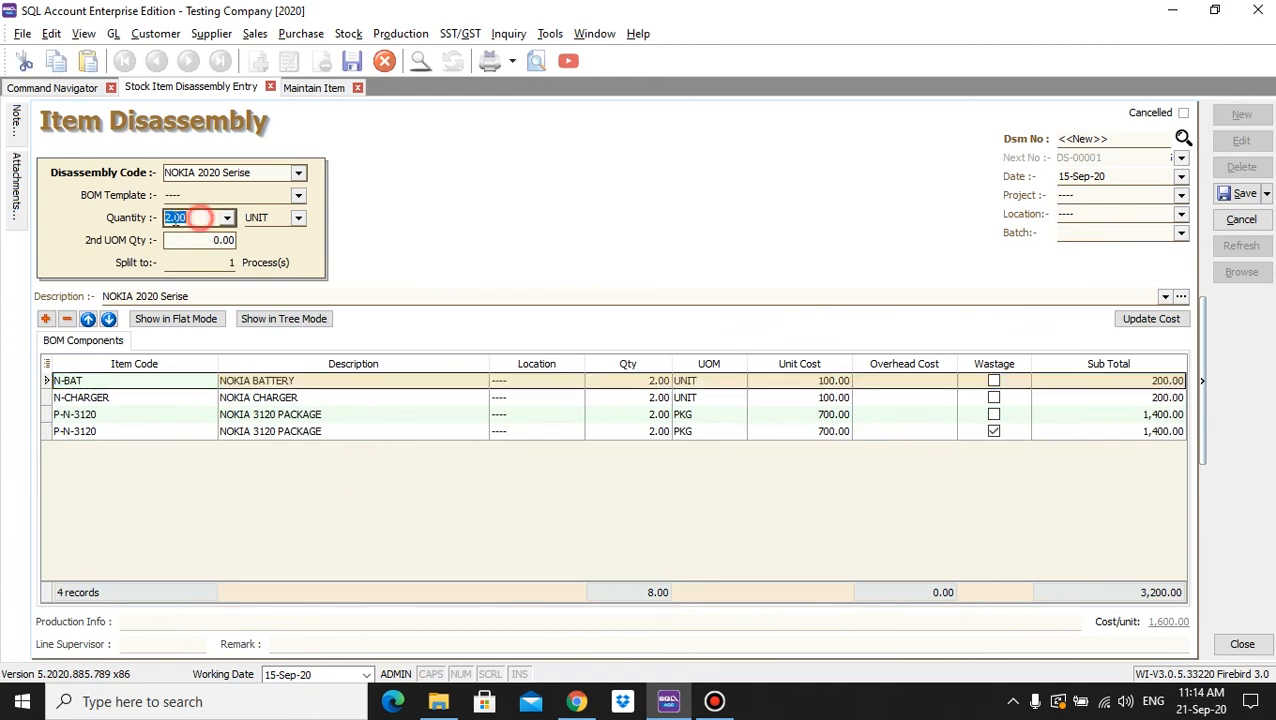
{"action": "left_click", "coordinate": [1240, 194]}
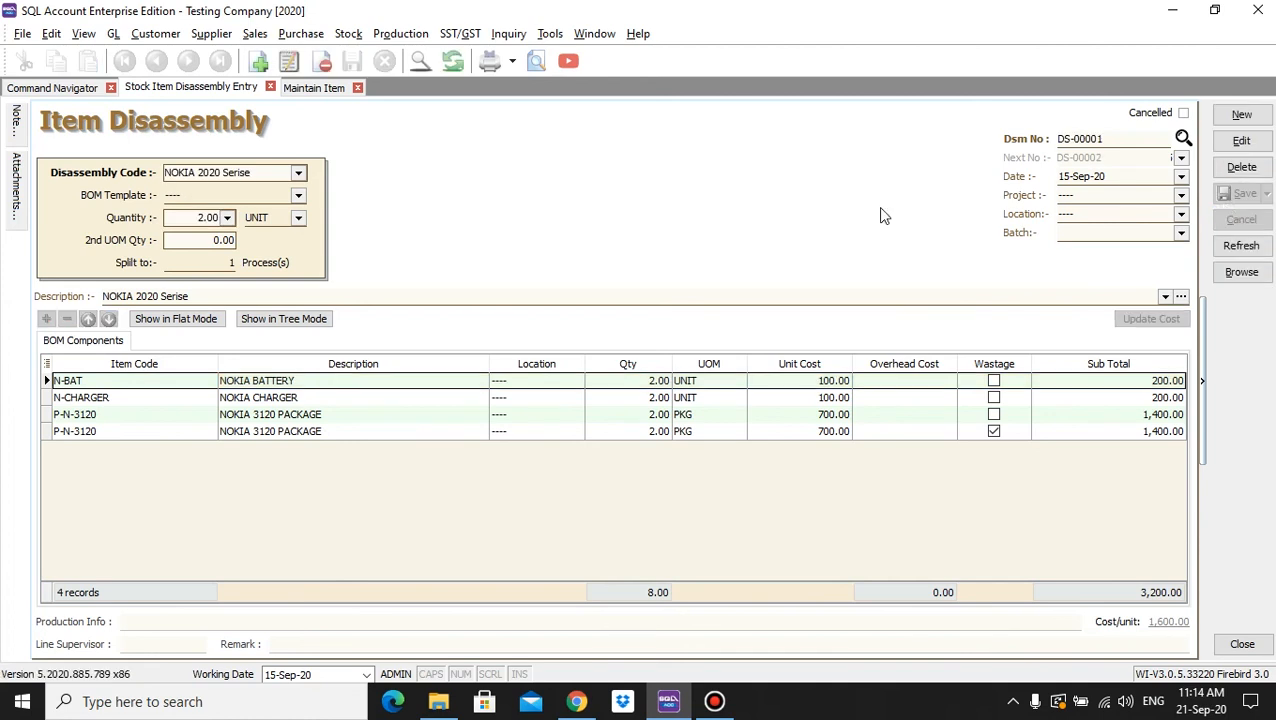
Return to the NOKIA 2020 Serise stock item record, refresh it and check its balance quantity
{"action": "left_click", "coordinate": [314, 88]}
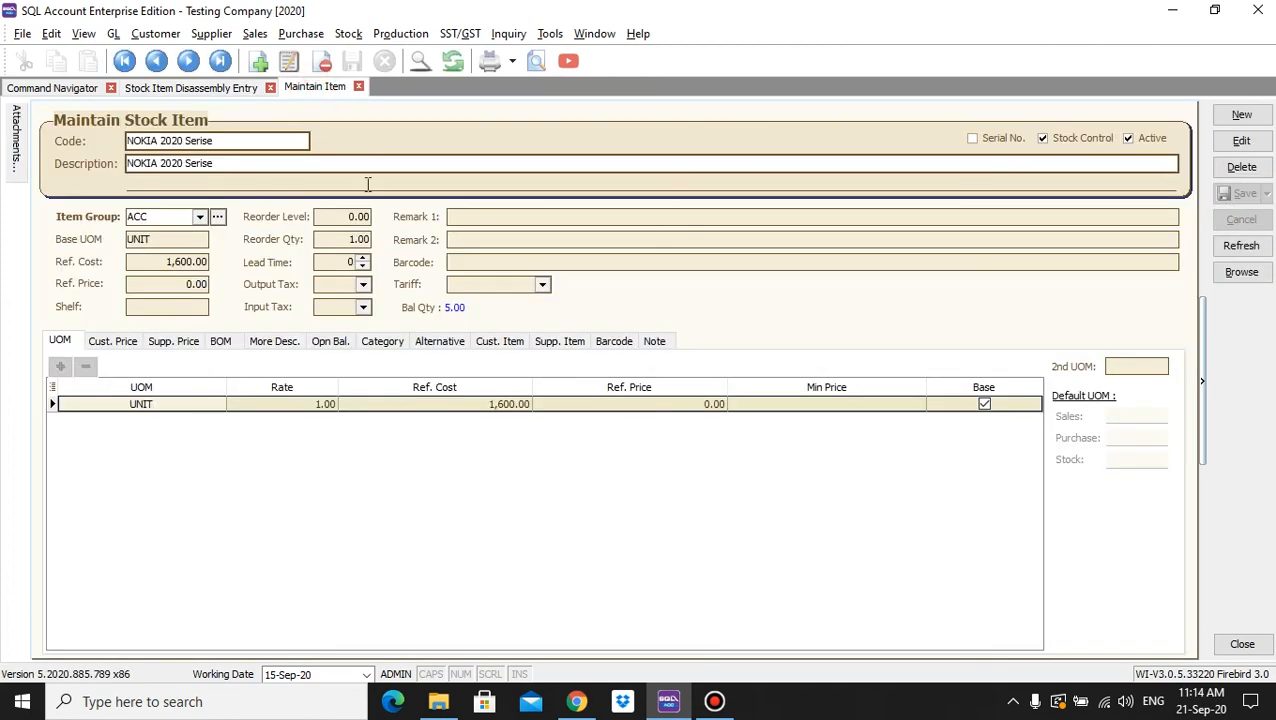
{"action": "left_click", "coordinate": [1236, 248]}
{"action": "left_click", "coordinate": [447, 309]}
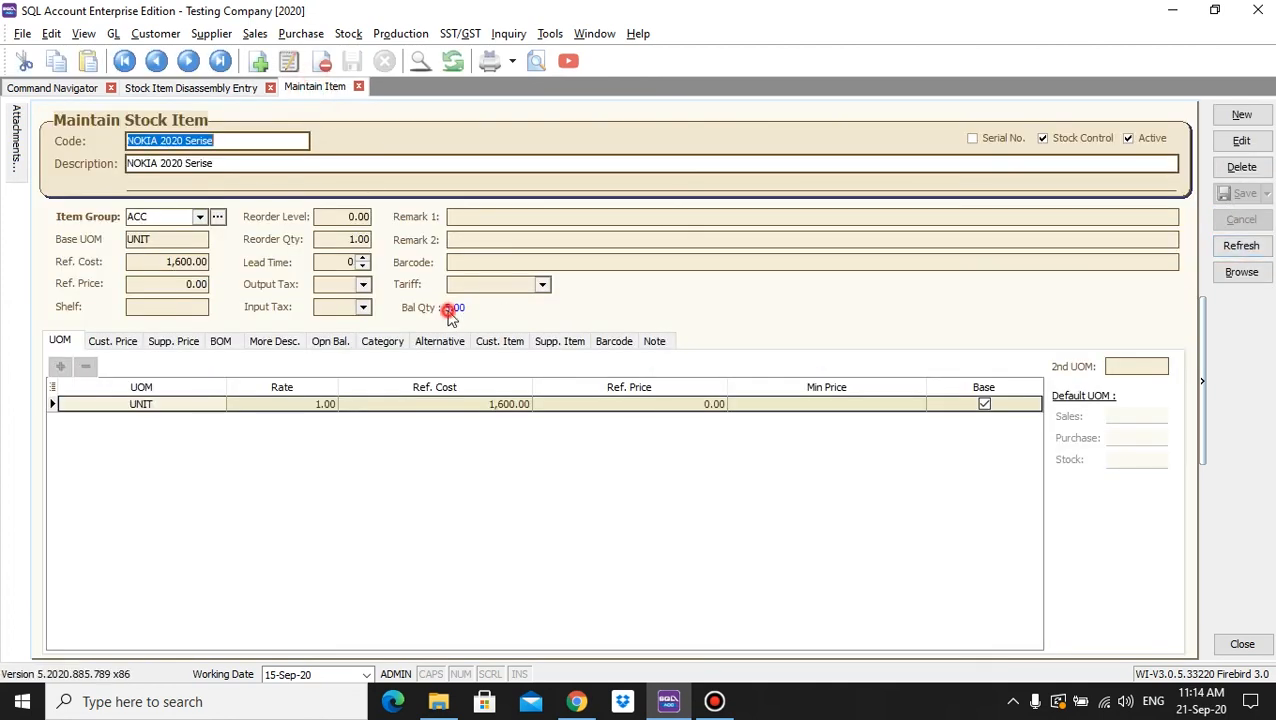
{"action": "left_click", "coordinate": [1231, 256]}
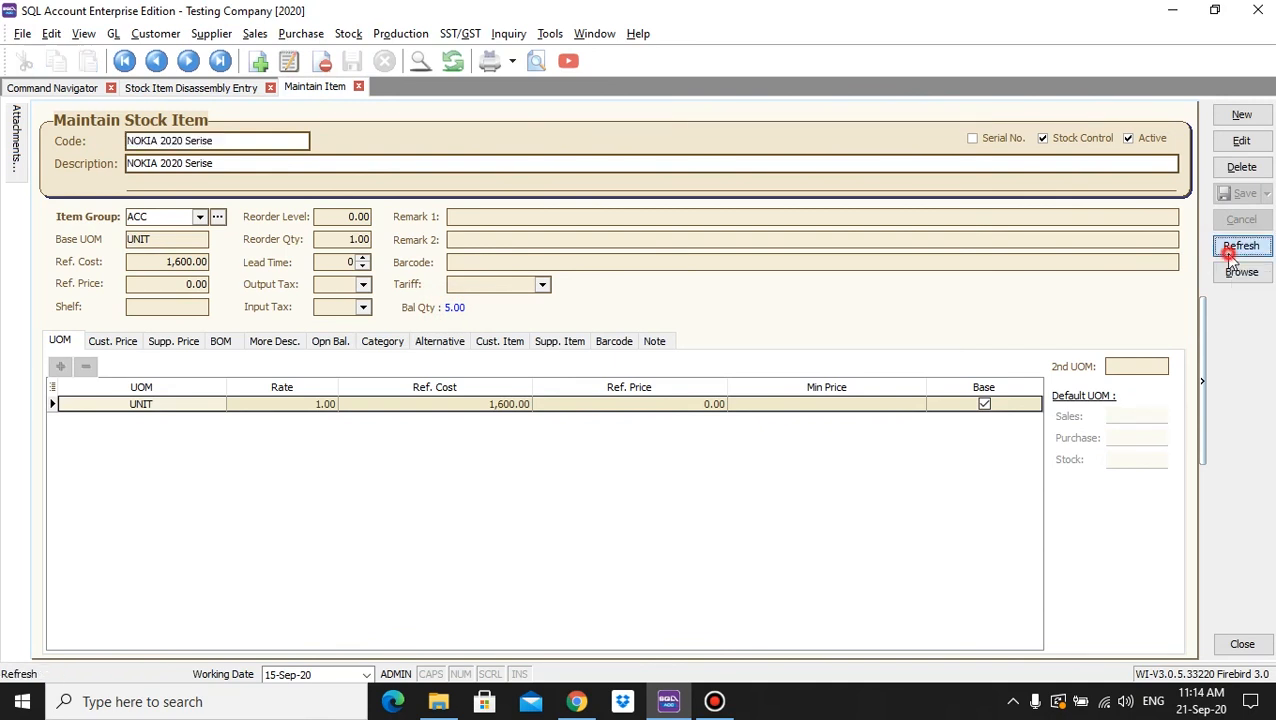
{"action": "left_click", "coordinate": [449, 313]}
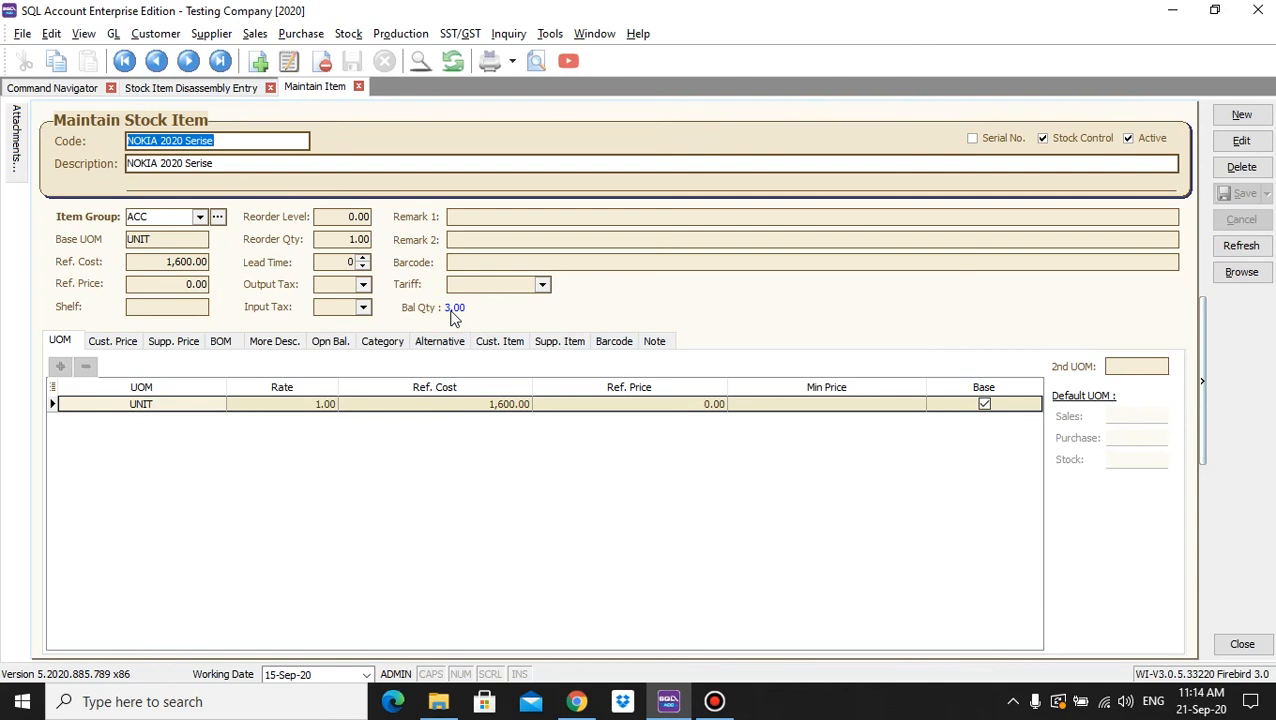
{"action": "left_click", "coordinate": [452, 313]}
Examine the BOM components of NOKIA 2020 Serise, including both P-N-3120 rows, and return to the disassembly entry
{"action": "left_click", "coordinate": [221, 341]}
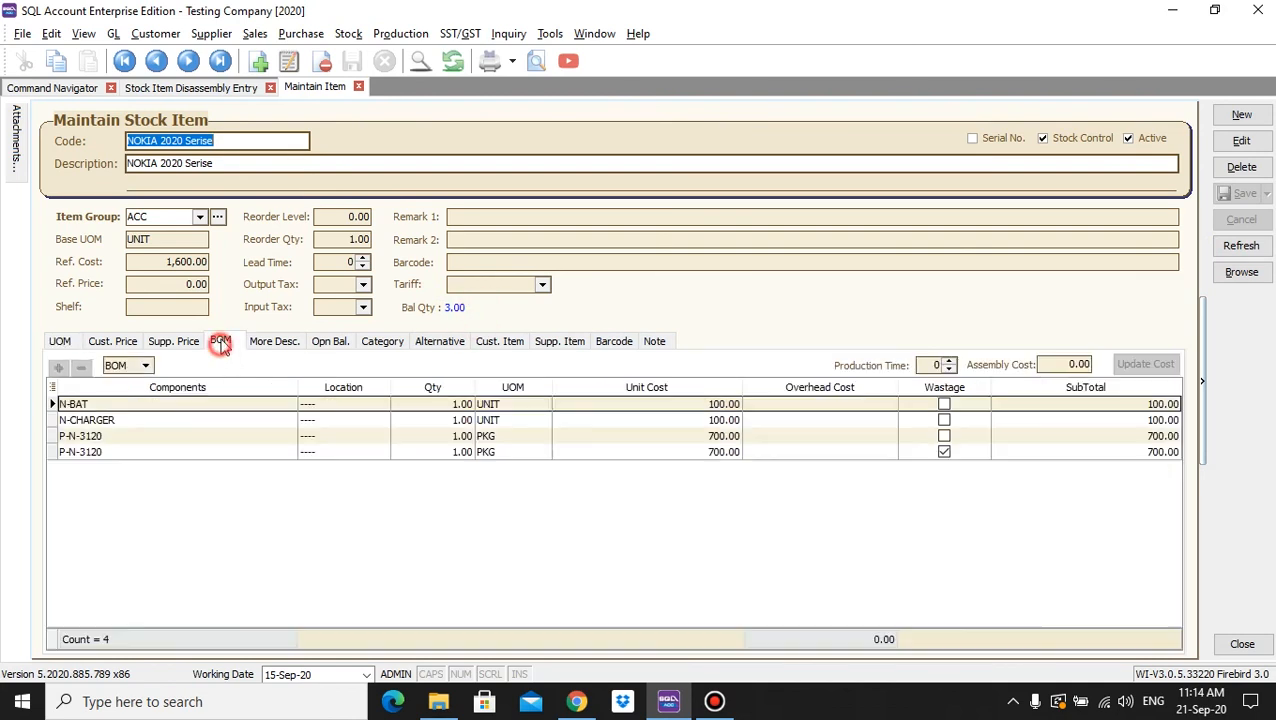
{"action": "left_click", "coordinate": [104, 437]}
{"action": "left_click", "coordinate": [104, 452]}
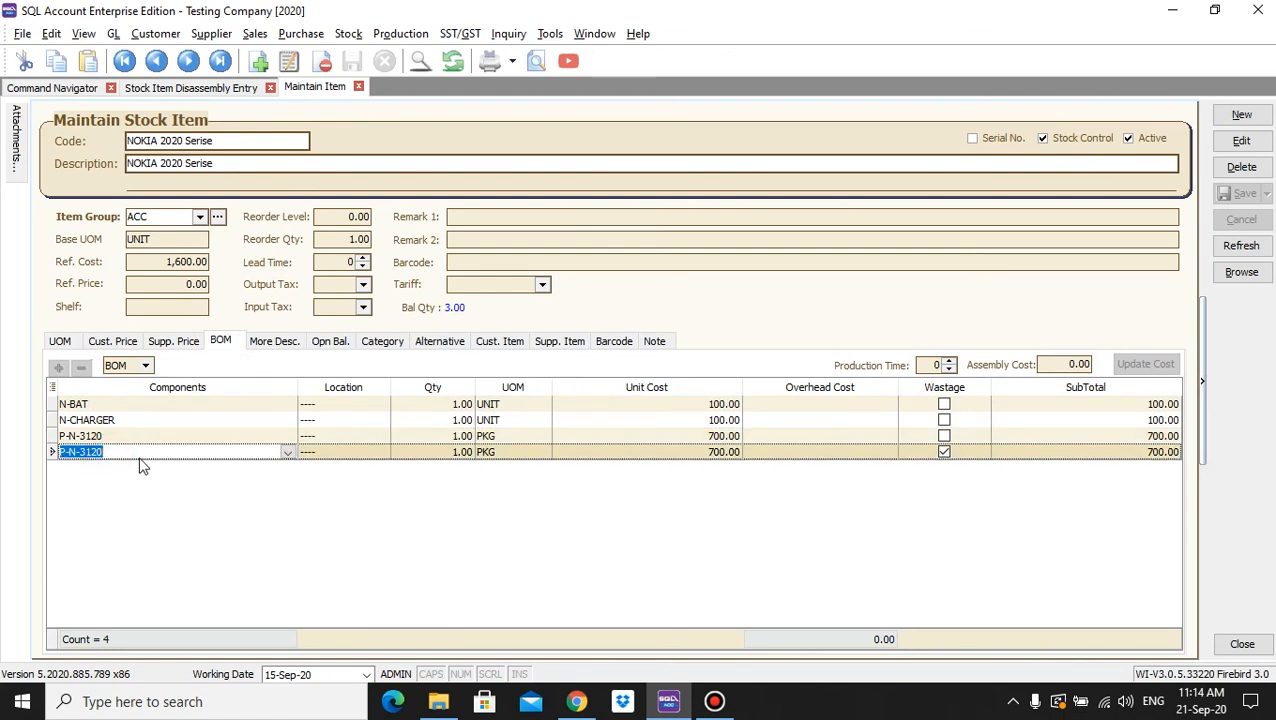
{"action": "left_click", "coordinate": [241, 90]}
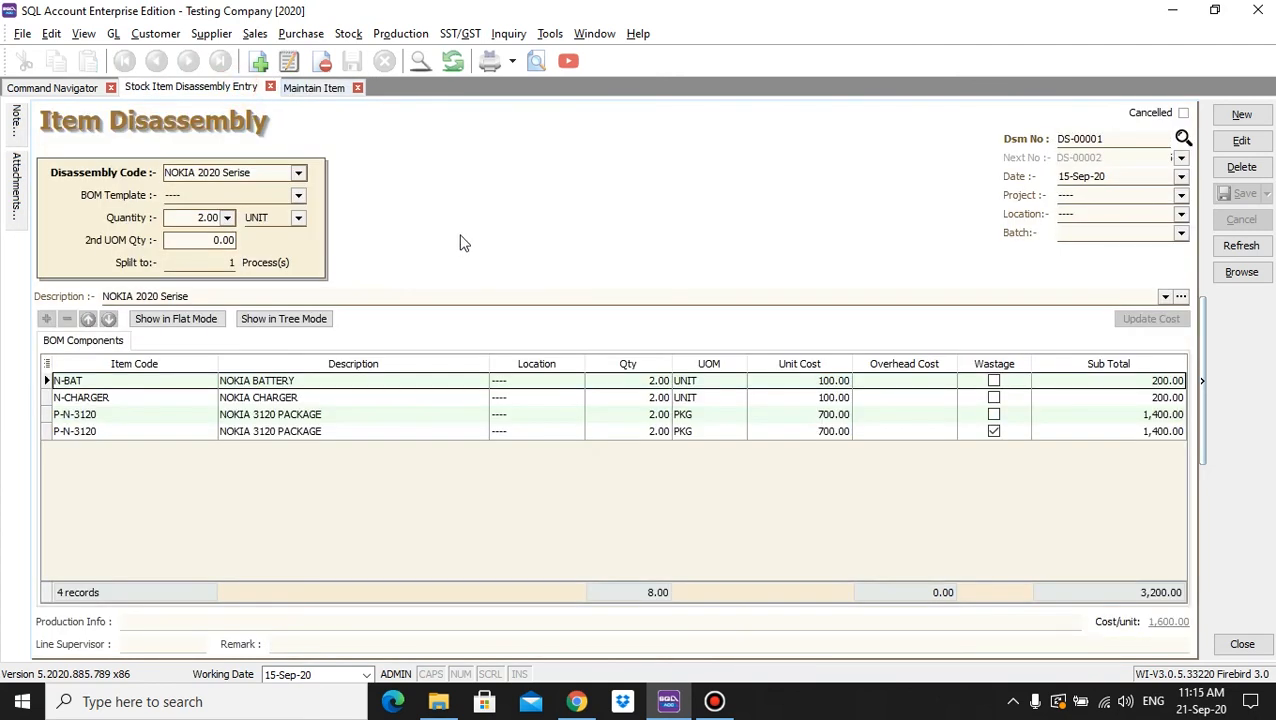